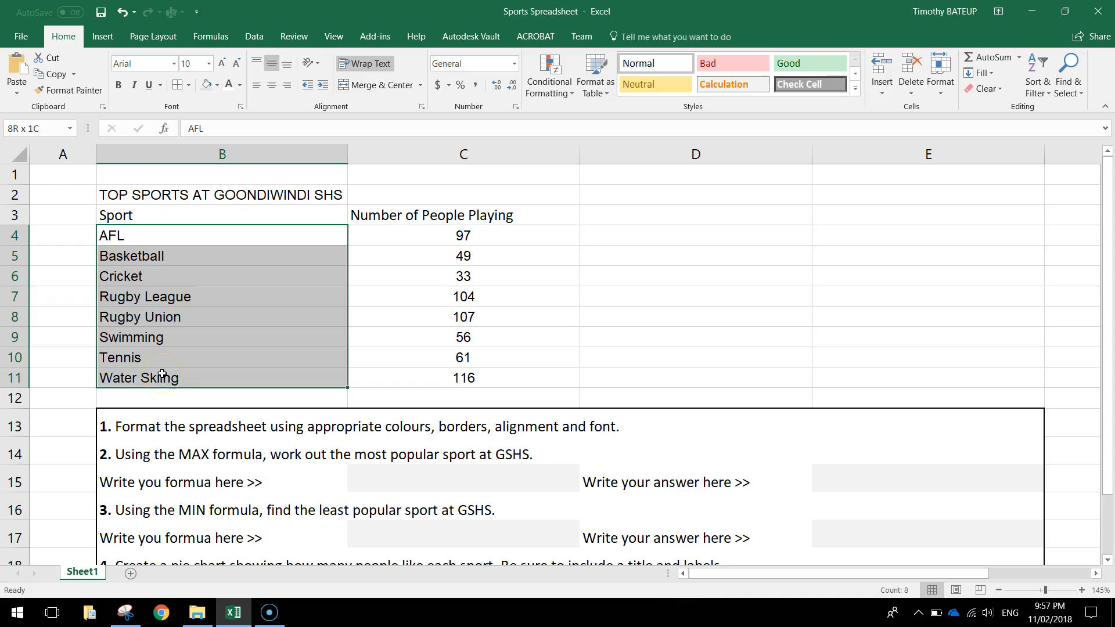
left_click_drag(415, 231, 417, 373)
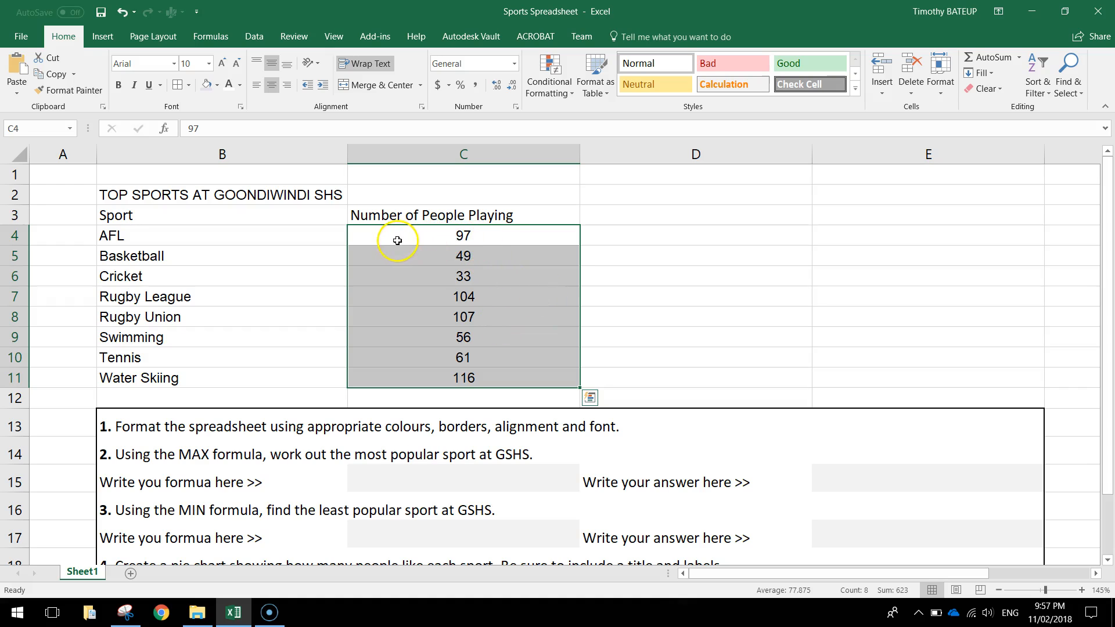
scroll(338, 367, "down", 3)
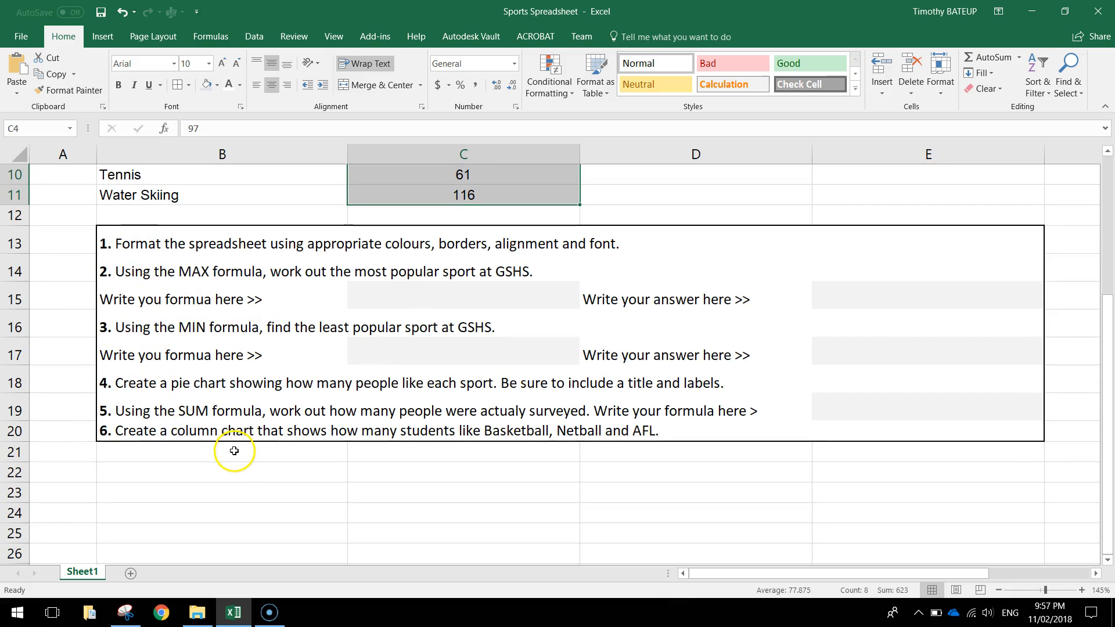
scroll(239, 477, "up", 3)
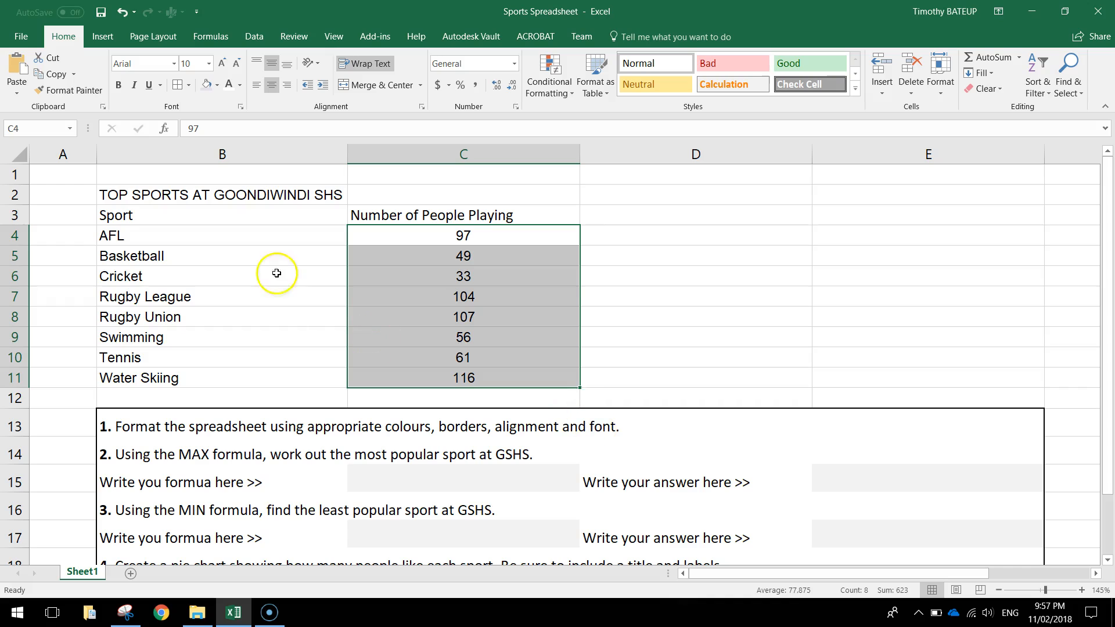
- Make the table title in B2 bold and set its font size to 18
left_click(232, 198)
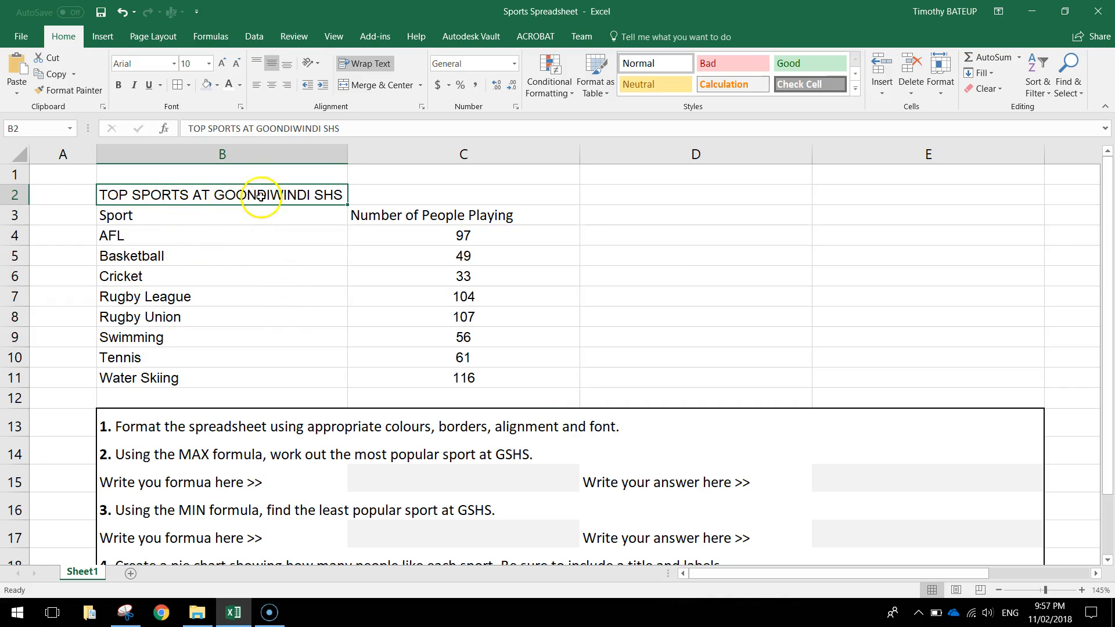
left_click(118, 85)
left_click(209, 64)
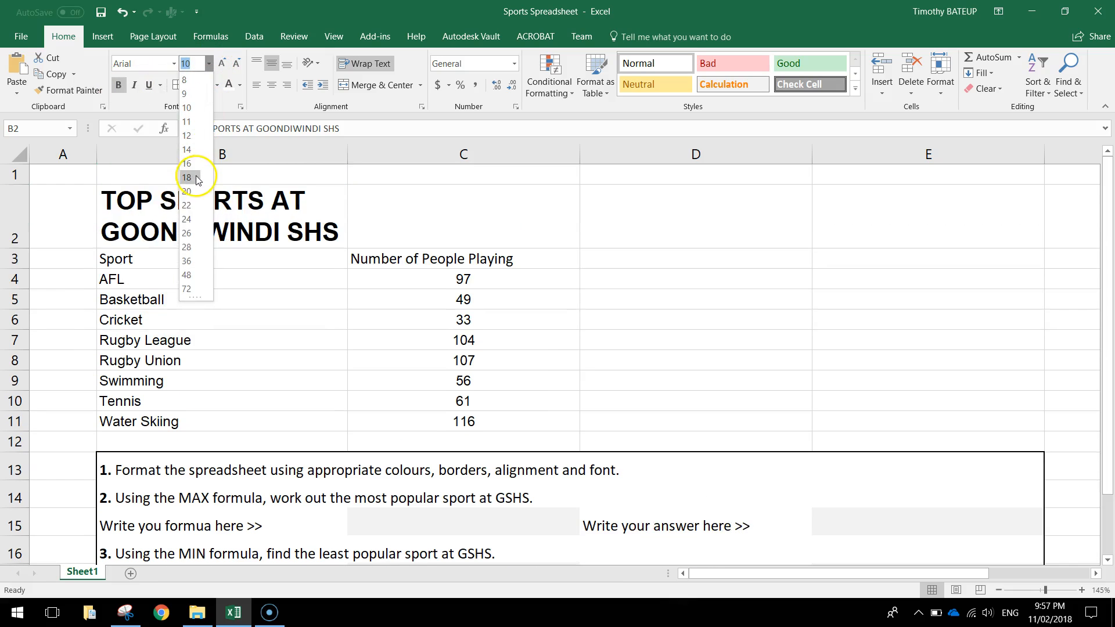
left_click(194, 176)
- Merge and centre the title across B2:C2 and reduce the height of row 2 to fit it on one line
mouse_move(195, 193)
left_mouse_down()
mouse_move(169, 219)
mouse_move(374, 221)
left_mouse_up()
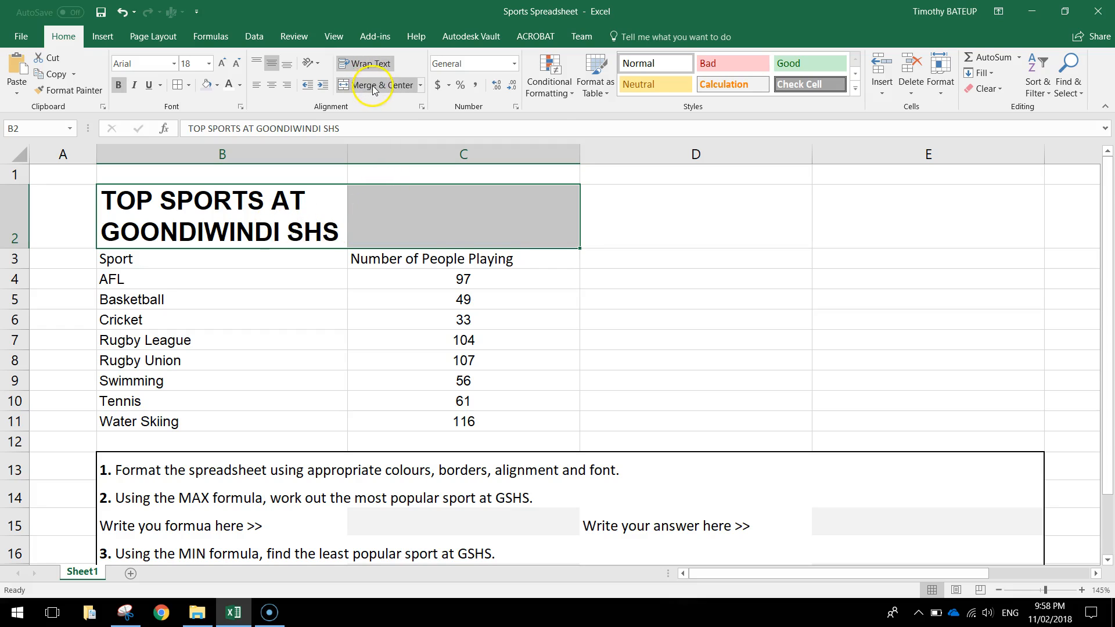
left_click(343, 87)
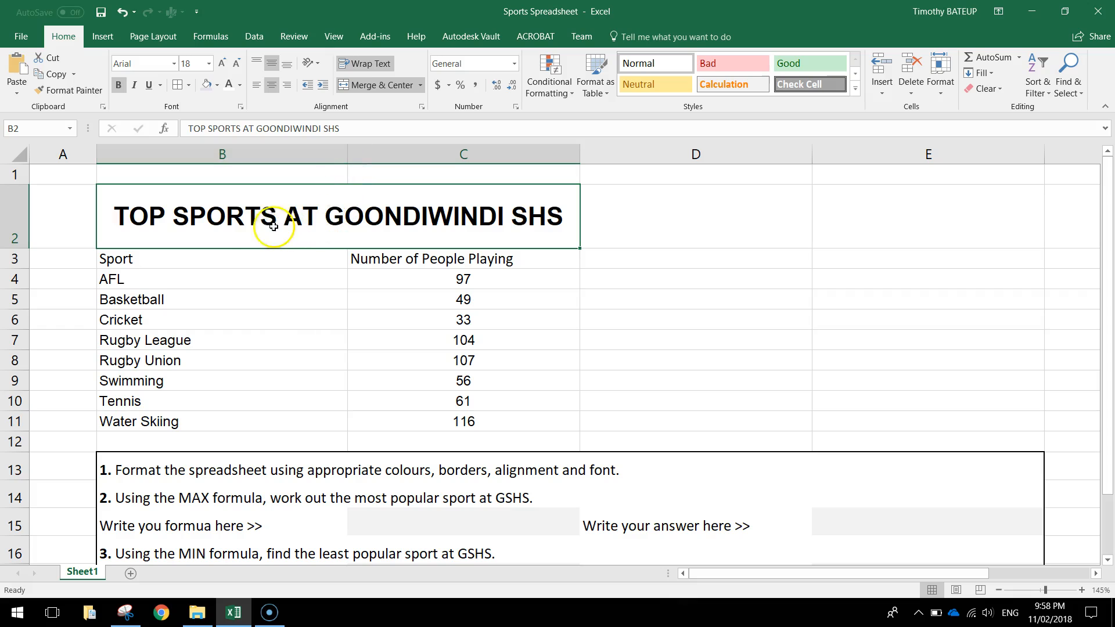
left_click_drag(19, 248, 22, 220)
- Bold the column headings in B3:C3 and centre the contents of B3:C11 horizontally and vertically
left_click_drag(314, 235, 361, 230)
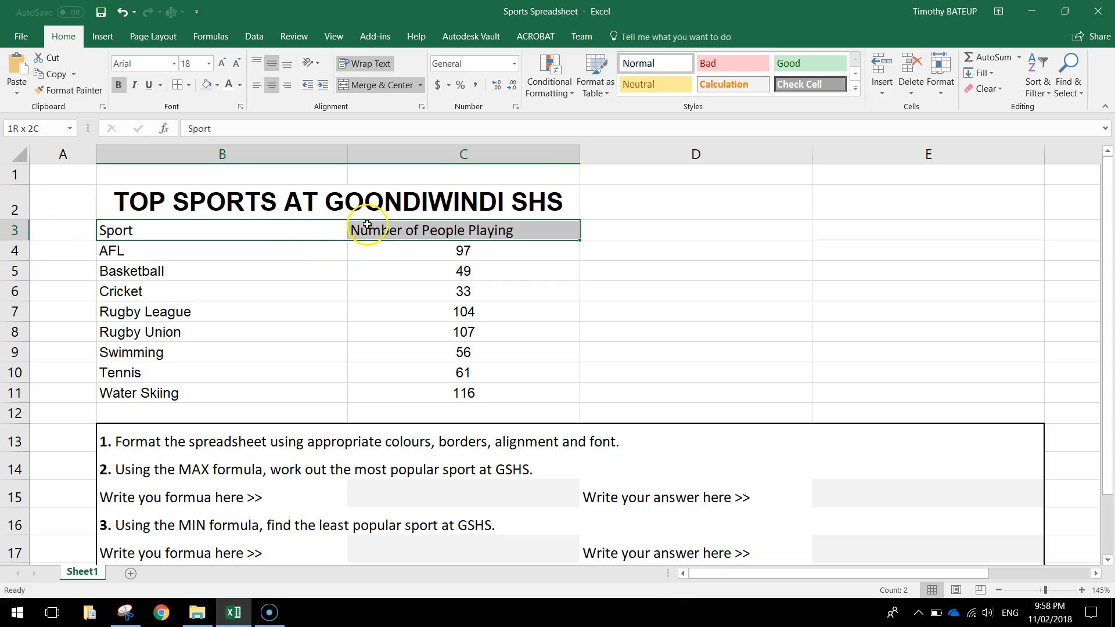
left_click(120, 86)
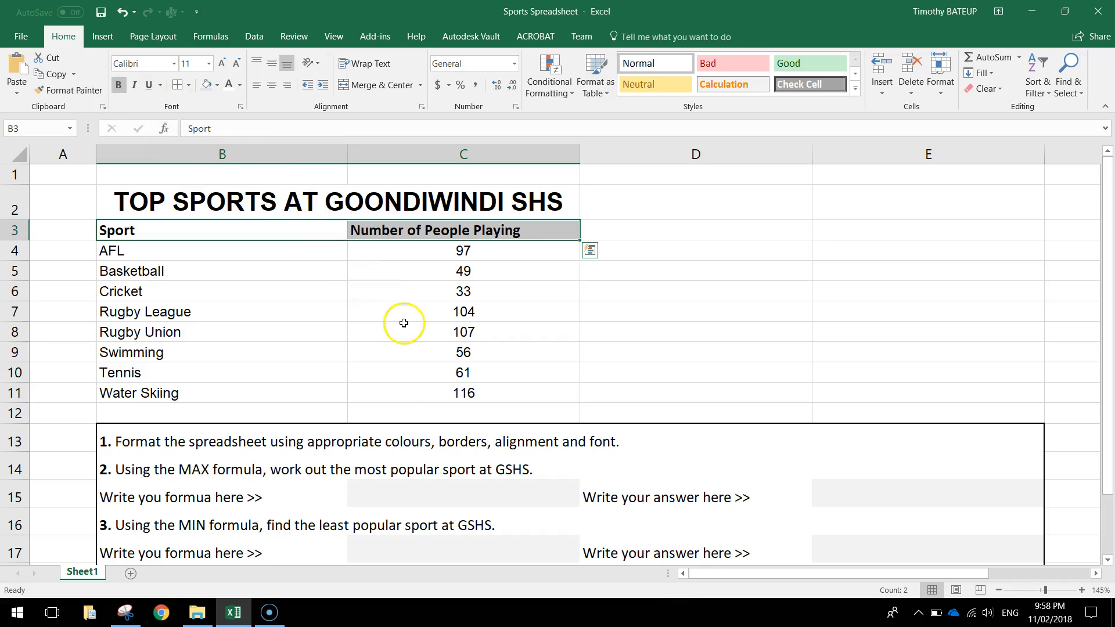
left_click(367, 395, "shift")
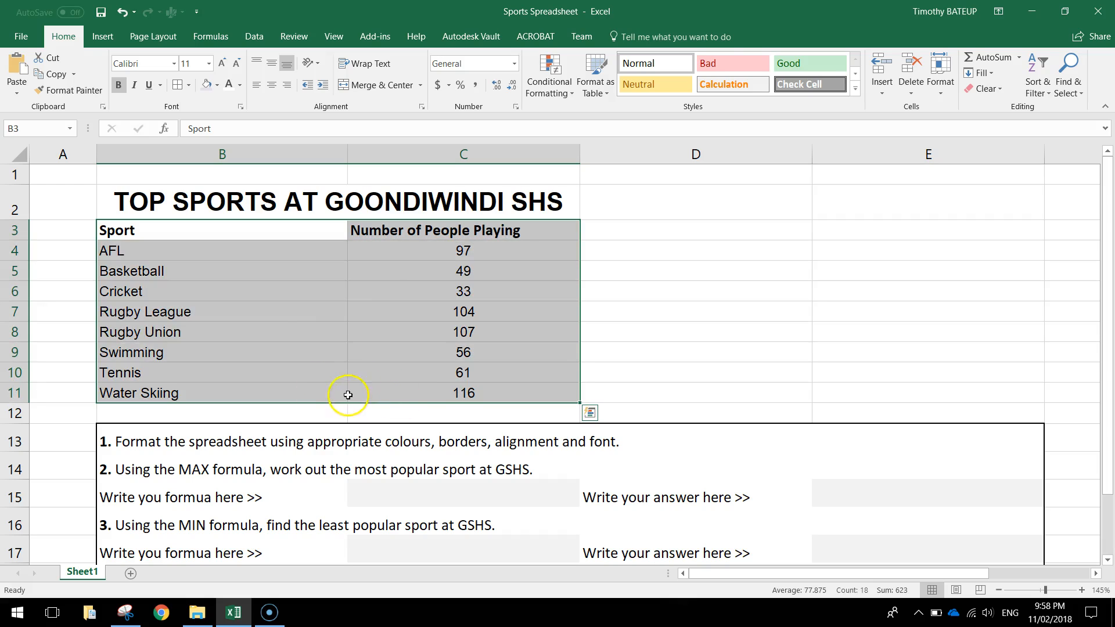
left_click(272, 86)
left_click(270, 68)
left_click(350, 332)
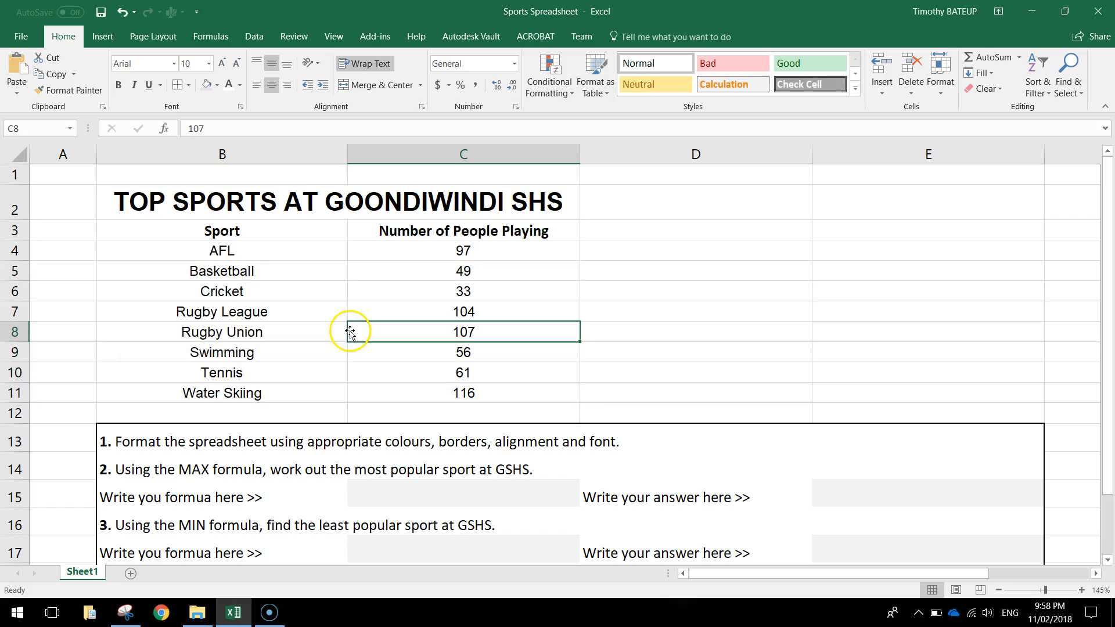
- Apply all borders to the whole table from the title down to Water Skiing, B2:C11
left_click(287, 196)
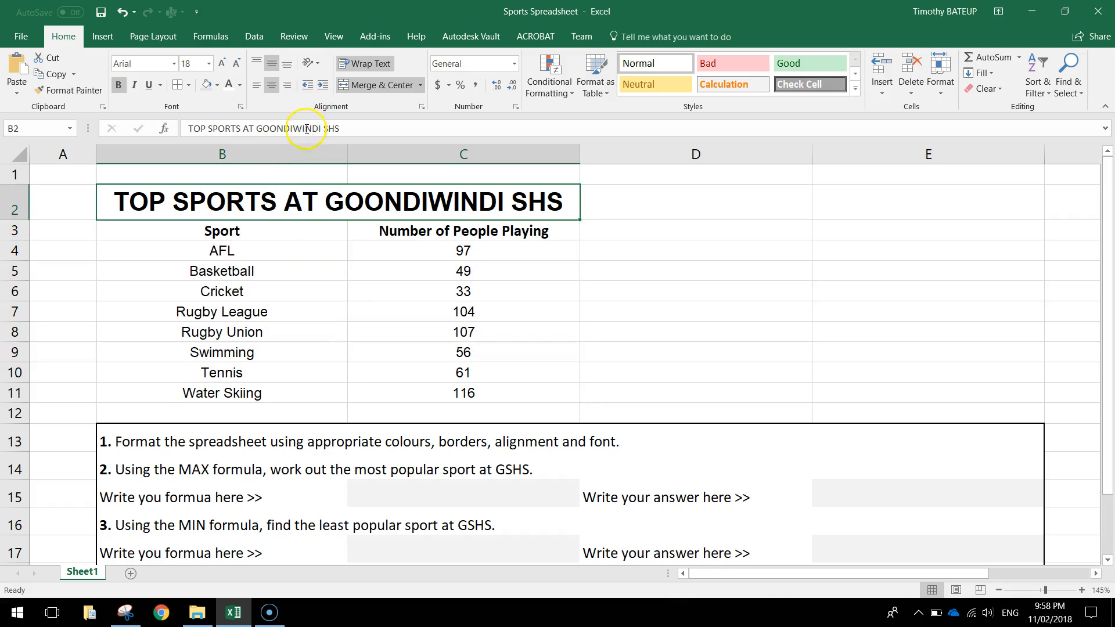
left_click_drag(294, 199, 294, 385)
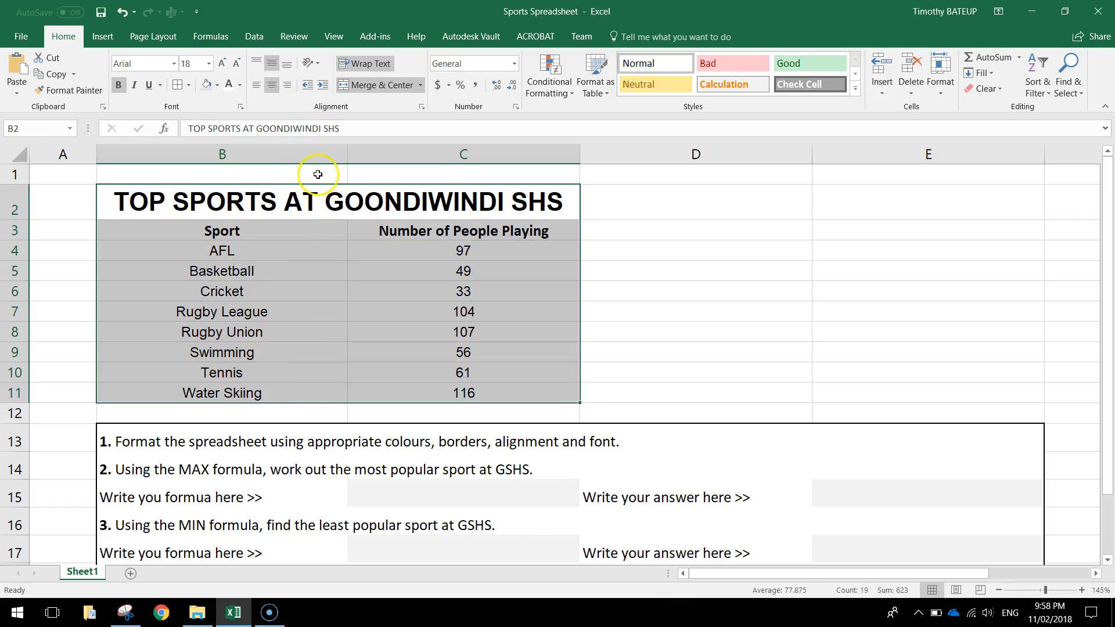
left_click(188, 85)
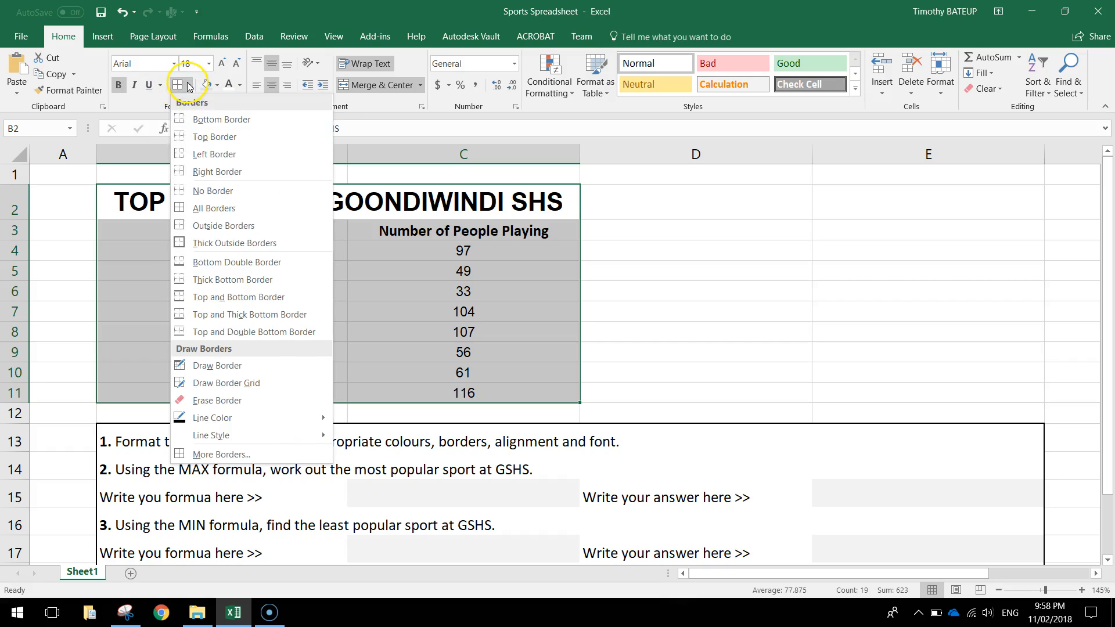
left_click(214, 208)
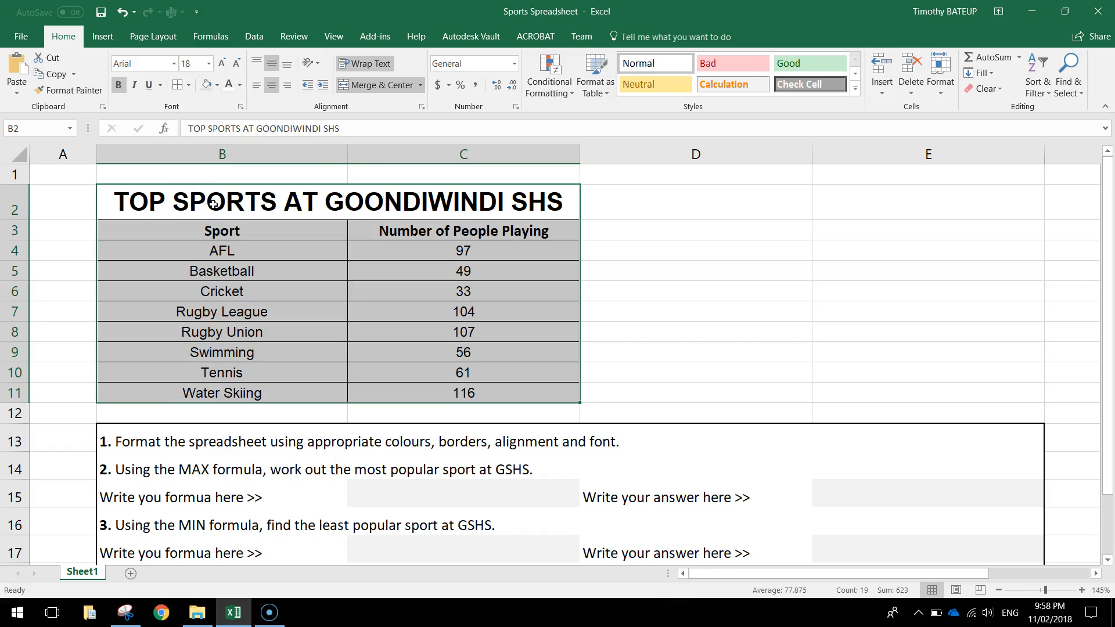
left_click(774, 294)
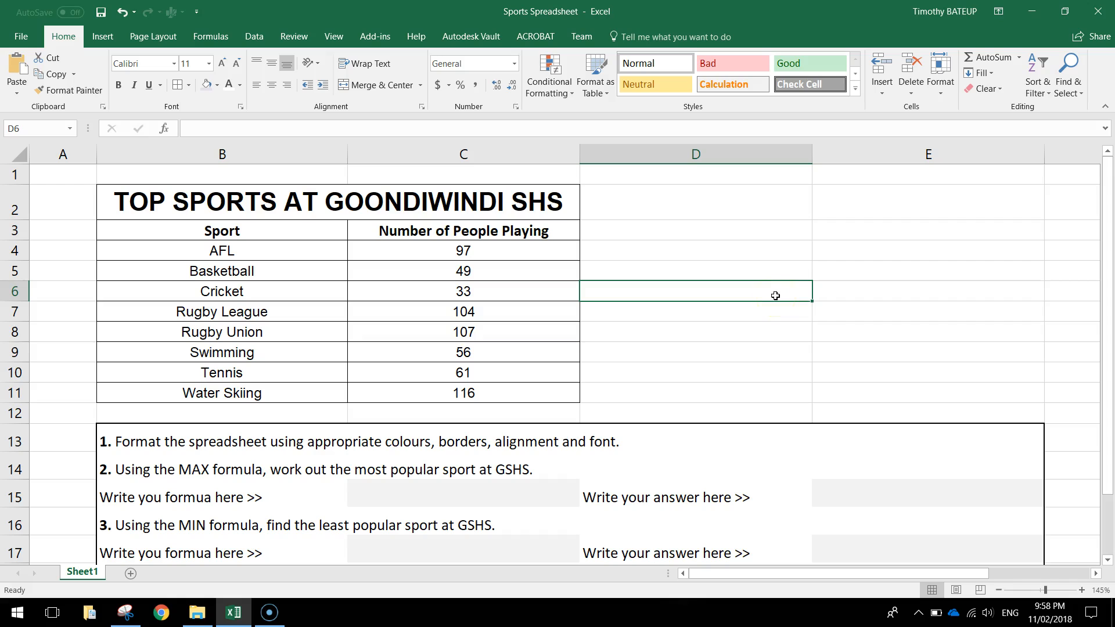
- Fill the title cell with the darkest theme purple and make its text white
left_click(353, 200)
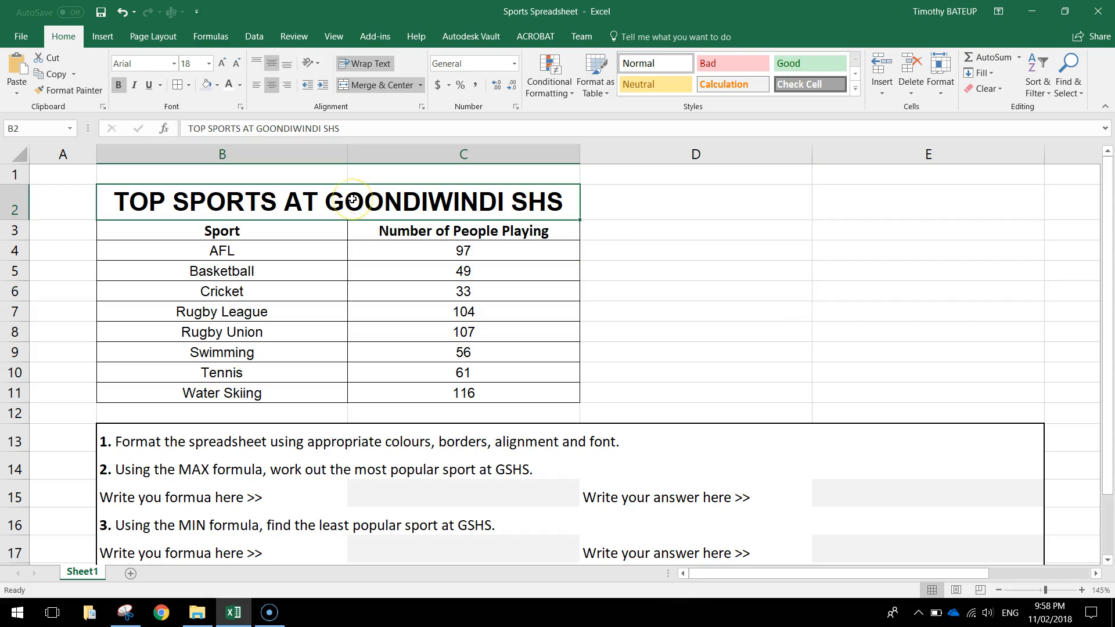
left_click(218, 86)
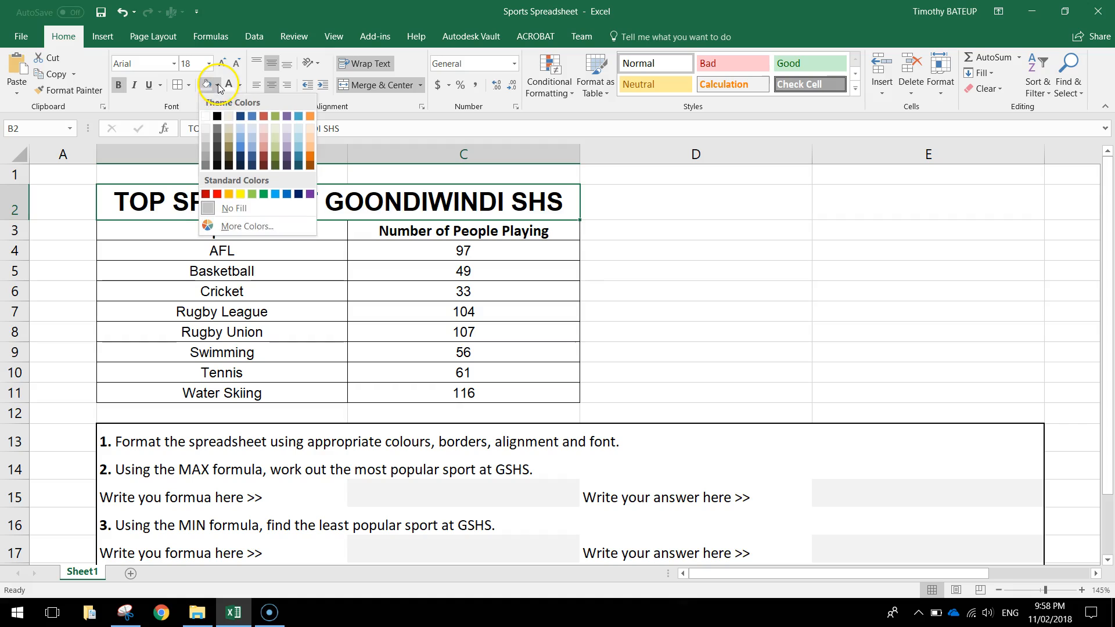
left_click(287, 167)
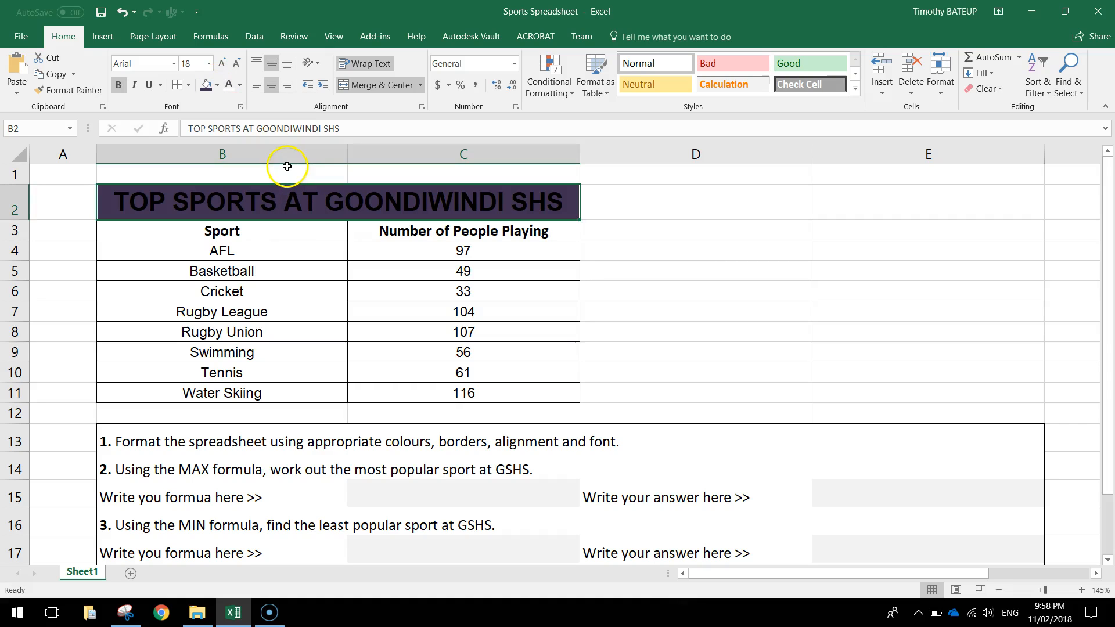
left_click(229, 89)
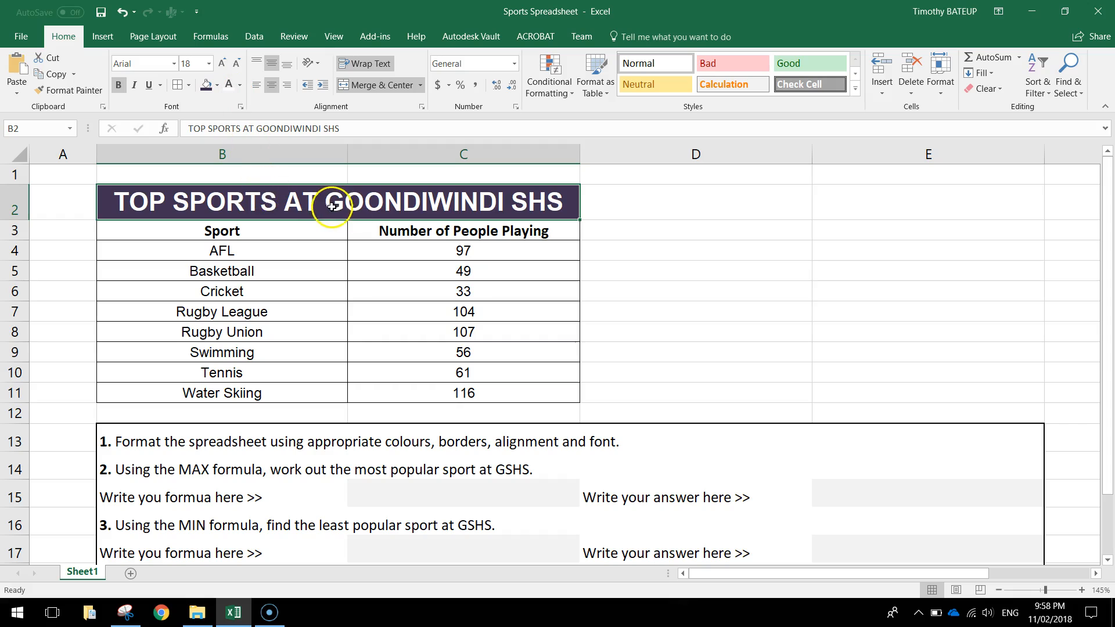
- Fill the column headings in B3:C3 with a medium-light theme purple
left_click_drag(283, 226, 391, 229)
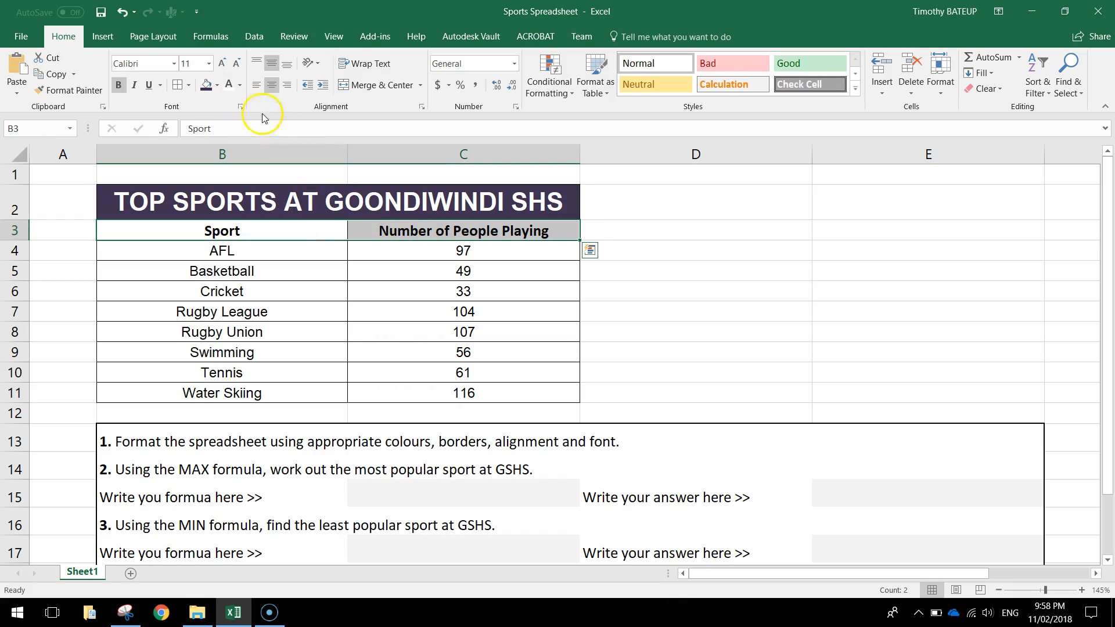
left_click(216, 86)
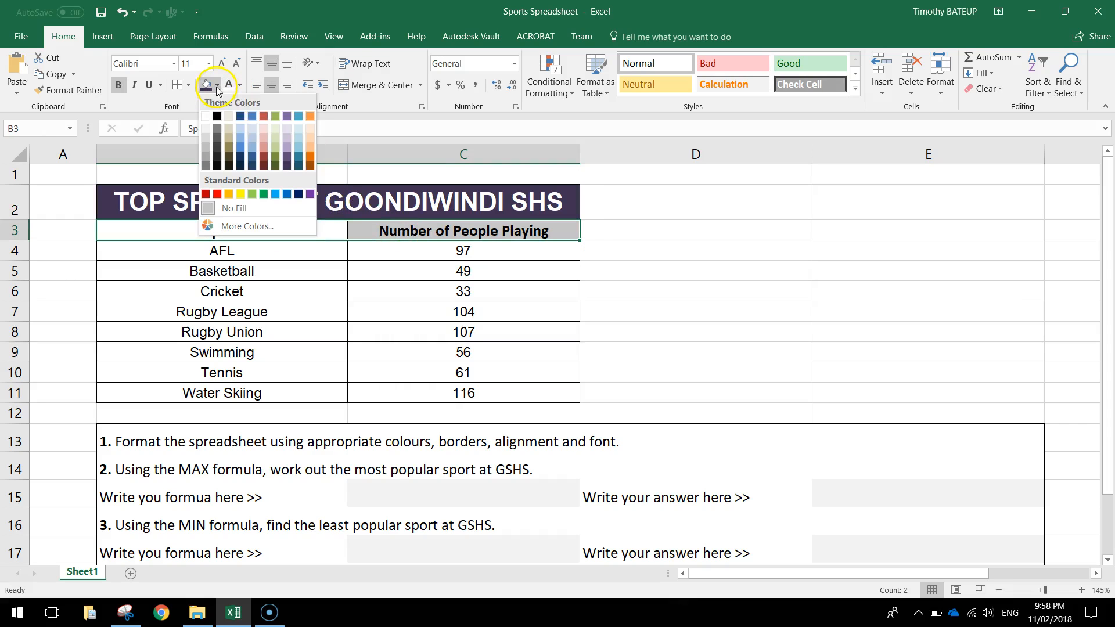
left_click(287, 149)
- Shade the alternate table rows 5, 7, 9 and 11 across columns B and C with the lightest theme purple
left_click_drag(255, 271, 374, 273)
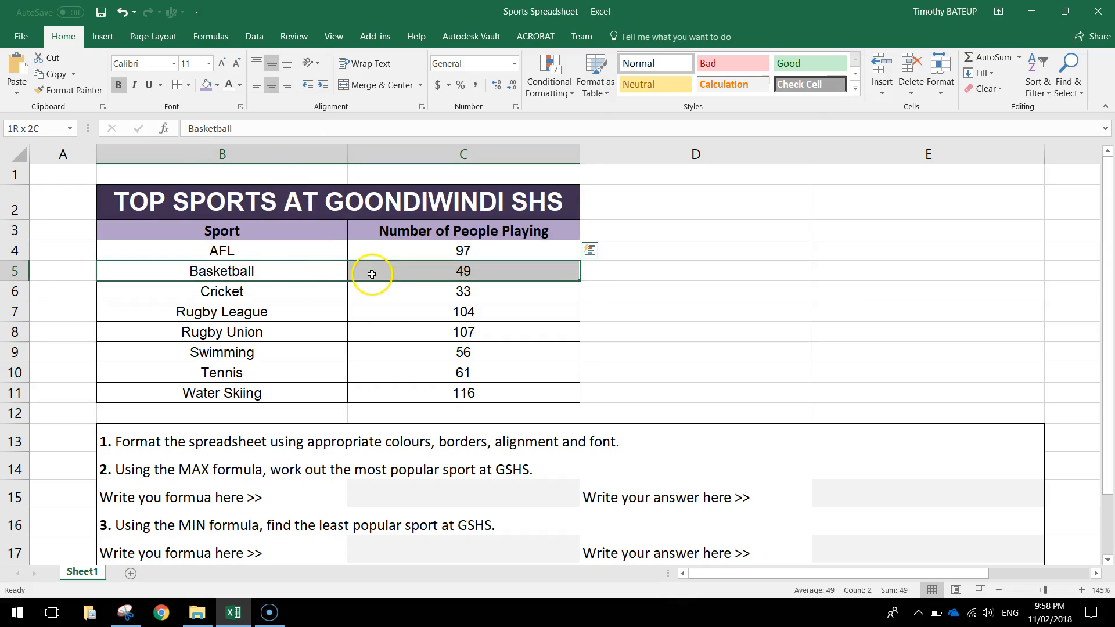
left_click_drag(375, 316, 298, 308)
left_click_drag(308, 346, 292, 391)
left_click(217, 85)
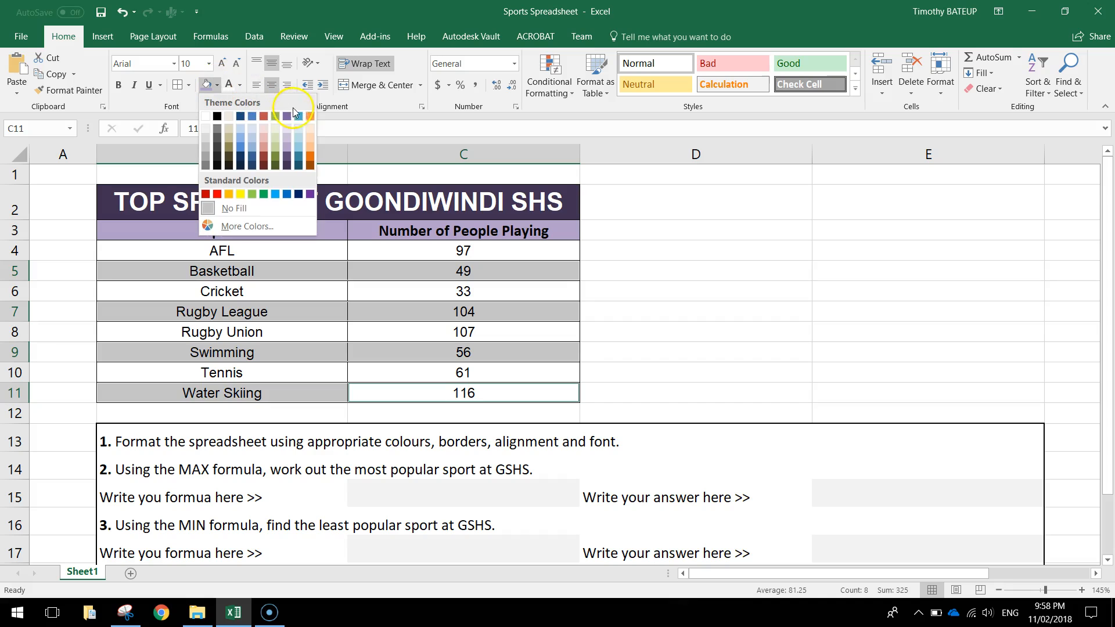
left_click(290, 129)
left_click(705, 250)
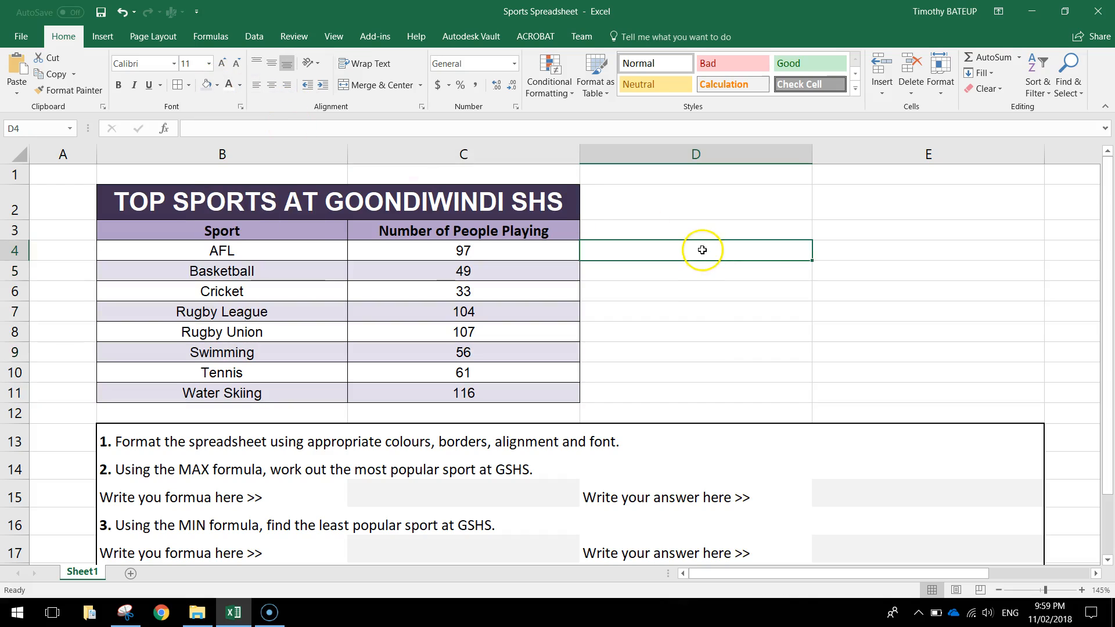
left_click(834, 287)
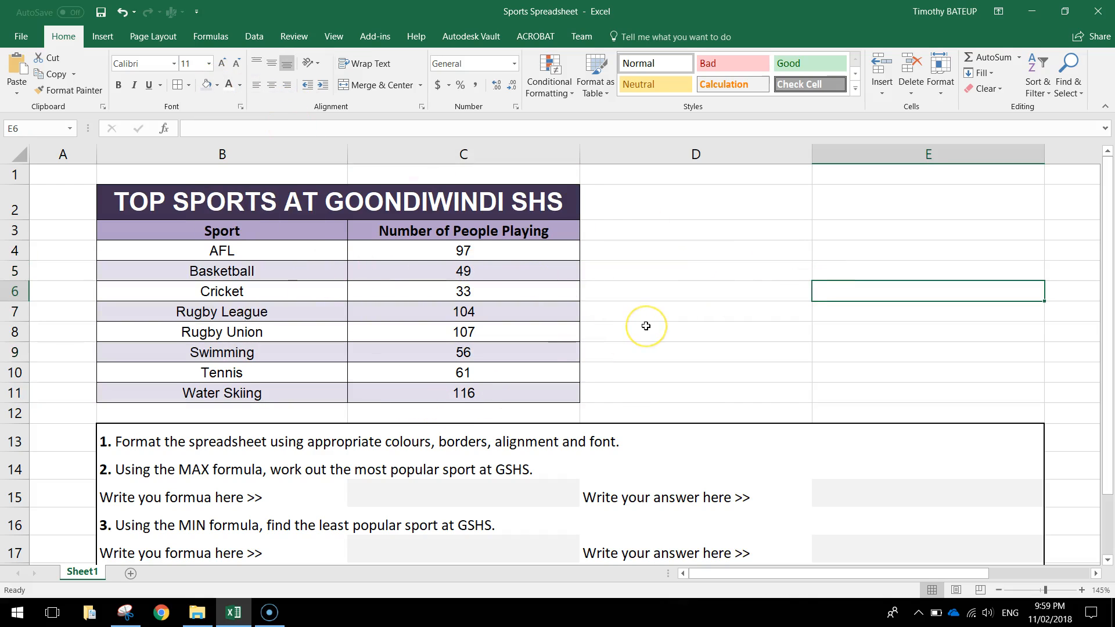
- Change the font colour of the task 1 instruction in B13 to green
left_click(108, 445)
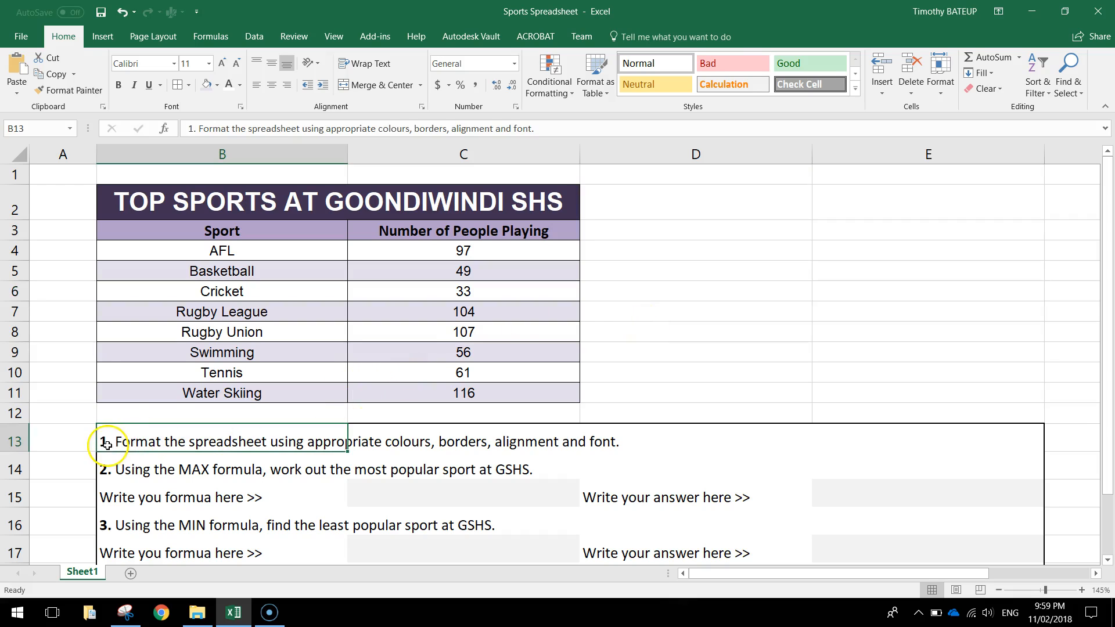
left_click(239, 85)
left_click(287, 211)
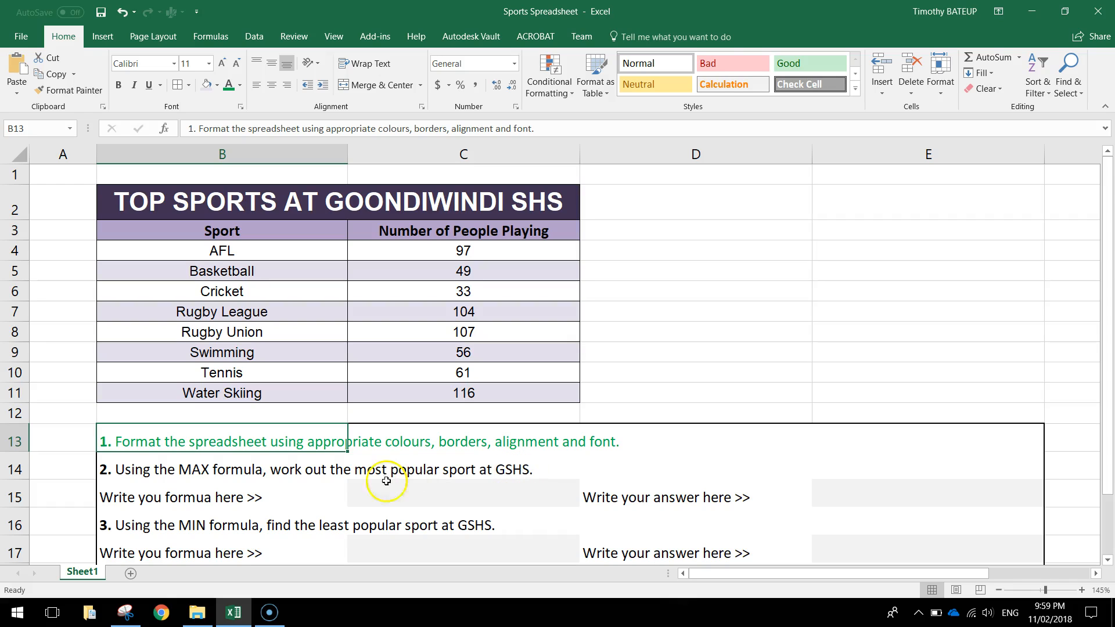
- Enter the formula =MAX(C4:C11) in C15 to find the highest number of people playing a sport
left_click(459, 493)
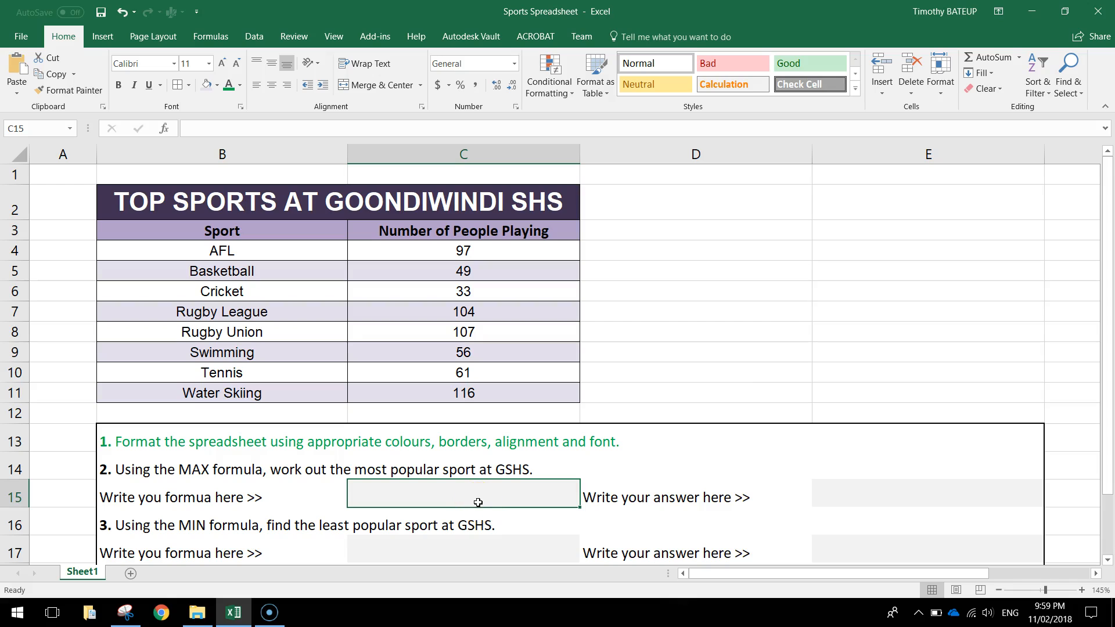
type("=")
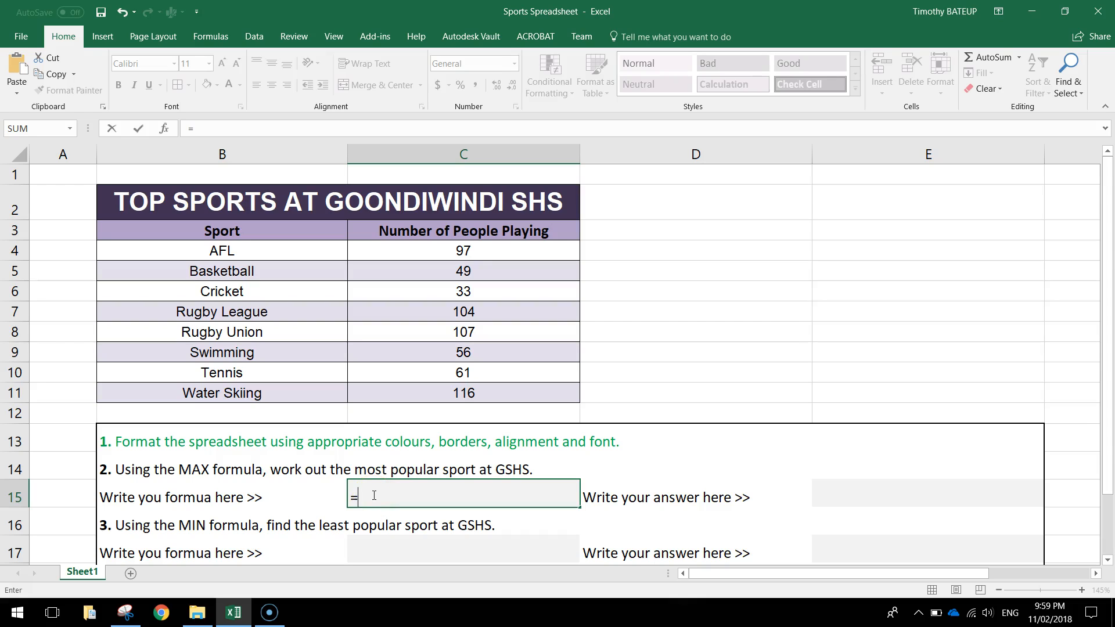
type("max")
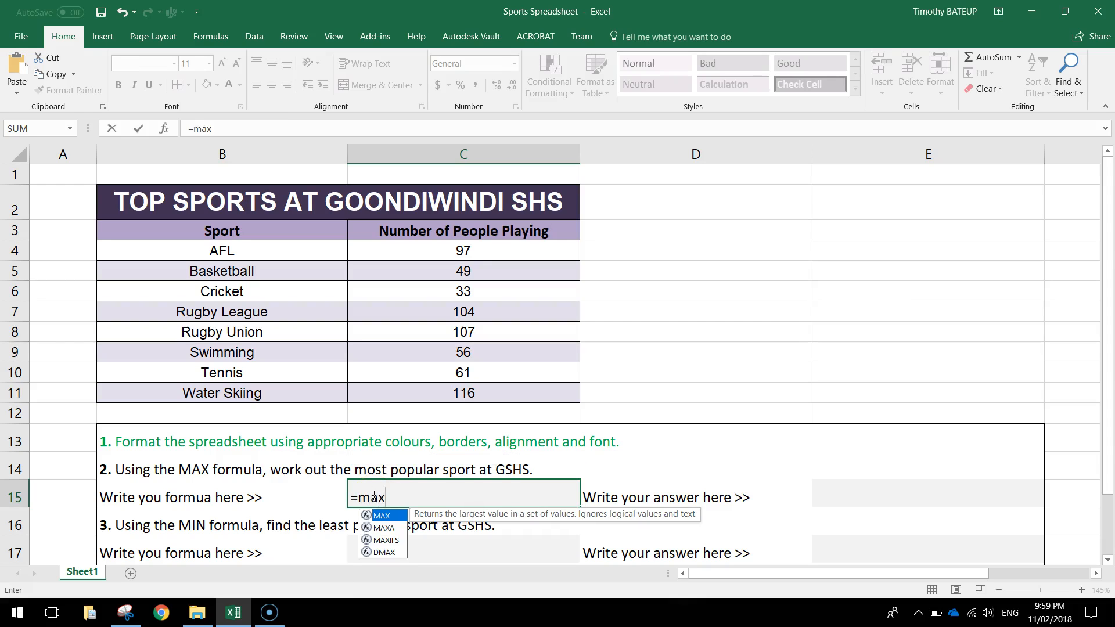
type("(")
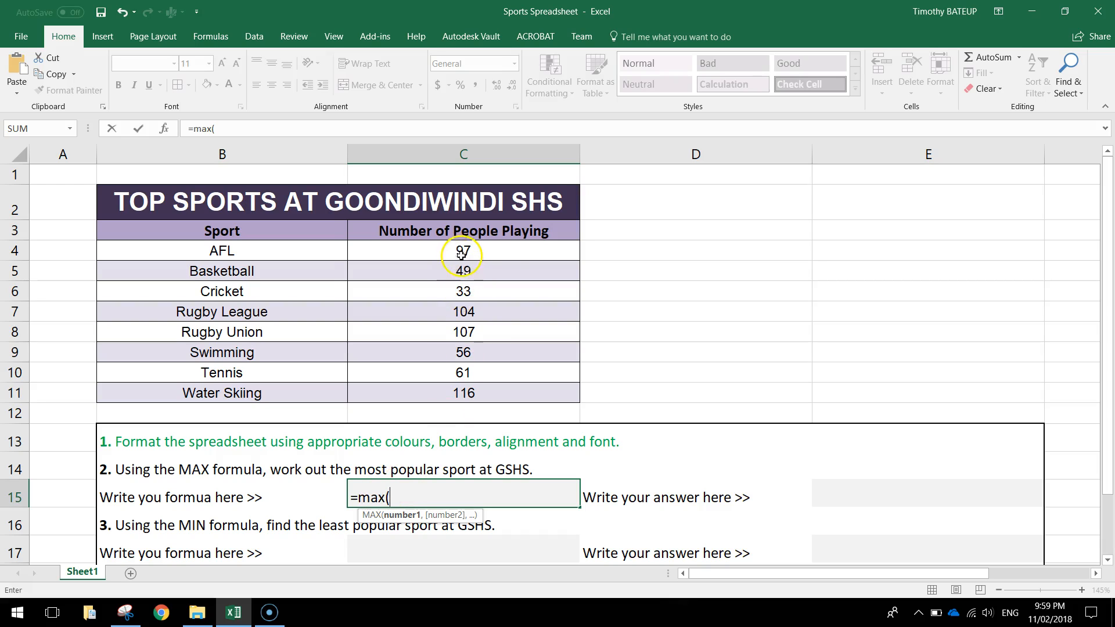
left_click_drag(462, 251, 455, 393)
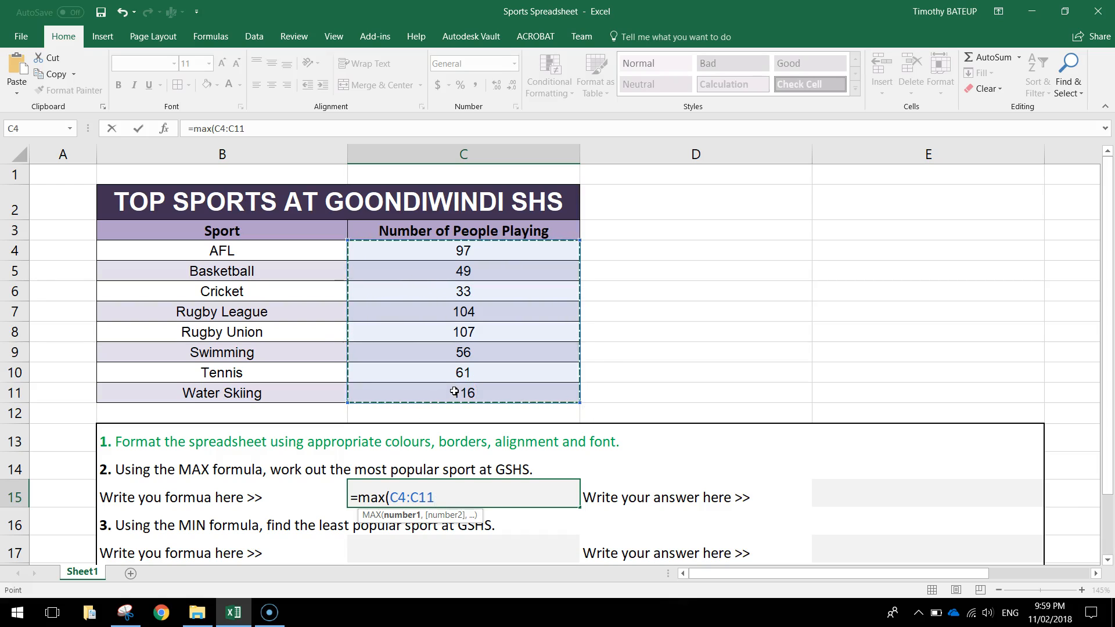
type(")")
key("Return")
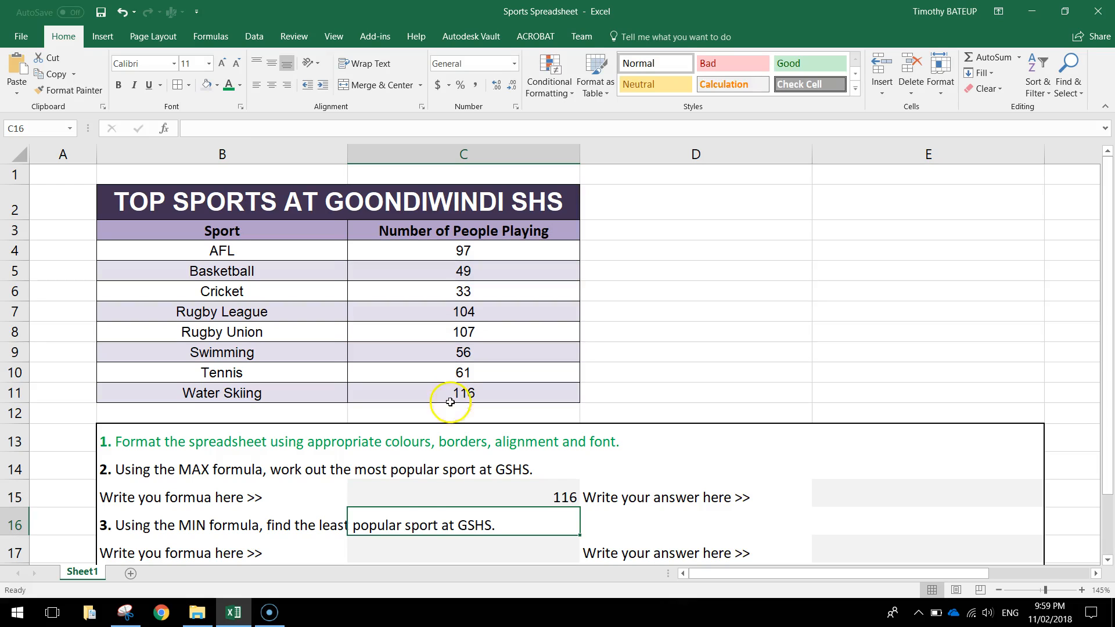
left_click(428, 491)
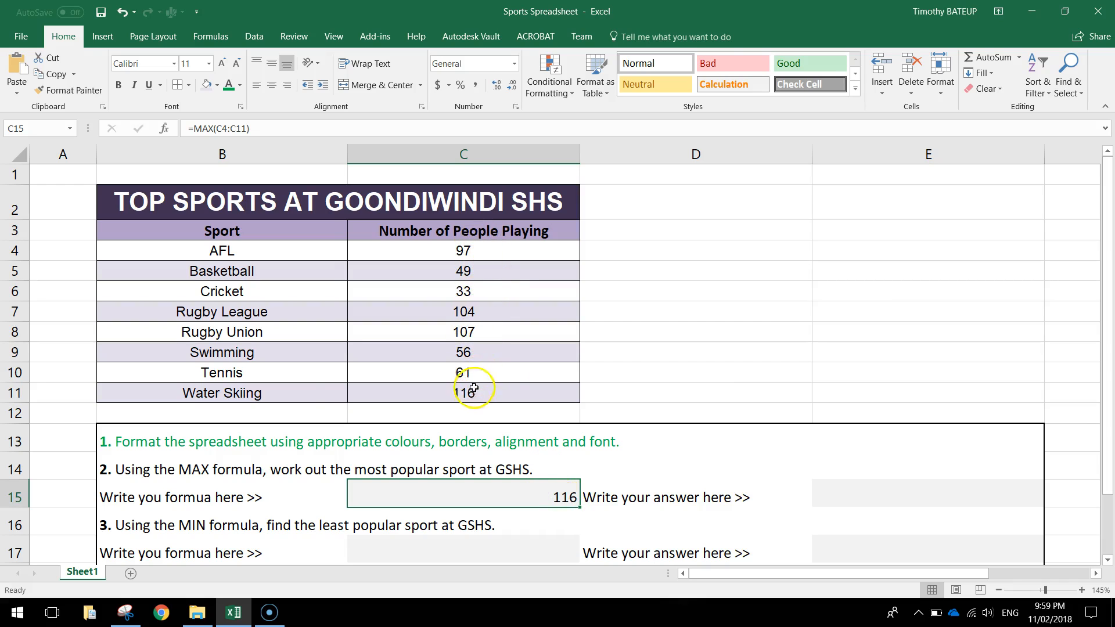
- Enter Water Skiing as the task 2 answer in E15
left_click_drag(331, 394, 390, 395)
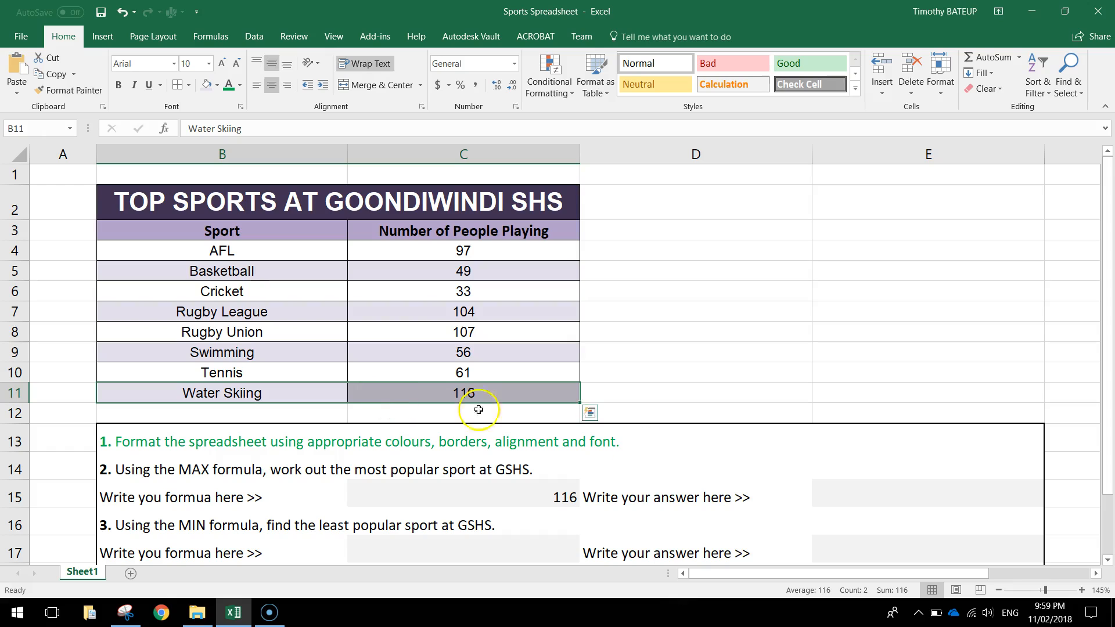
left_click(897, 498)
type("Water Skiing")
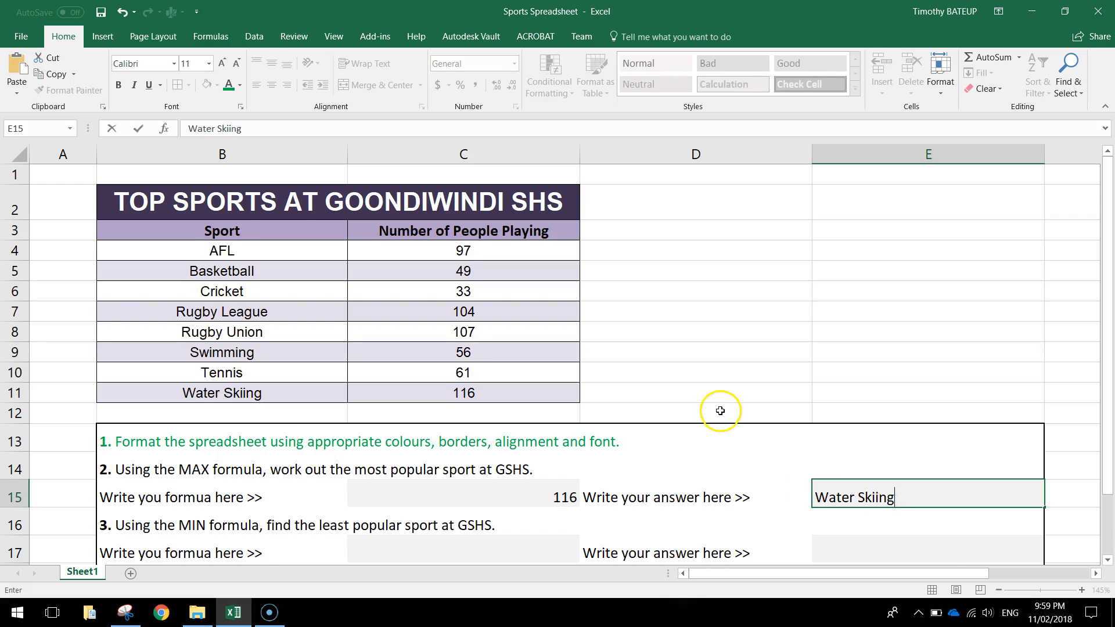
- Enter the formula =MIN(C4:C11) in C17 to find the lowest number of people playing a sport
scroll(719, 408, "down", 1)
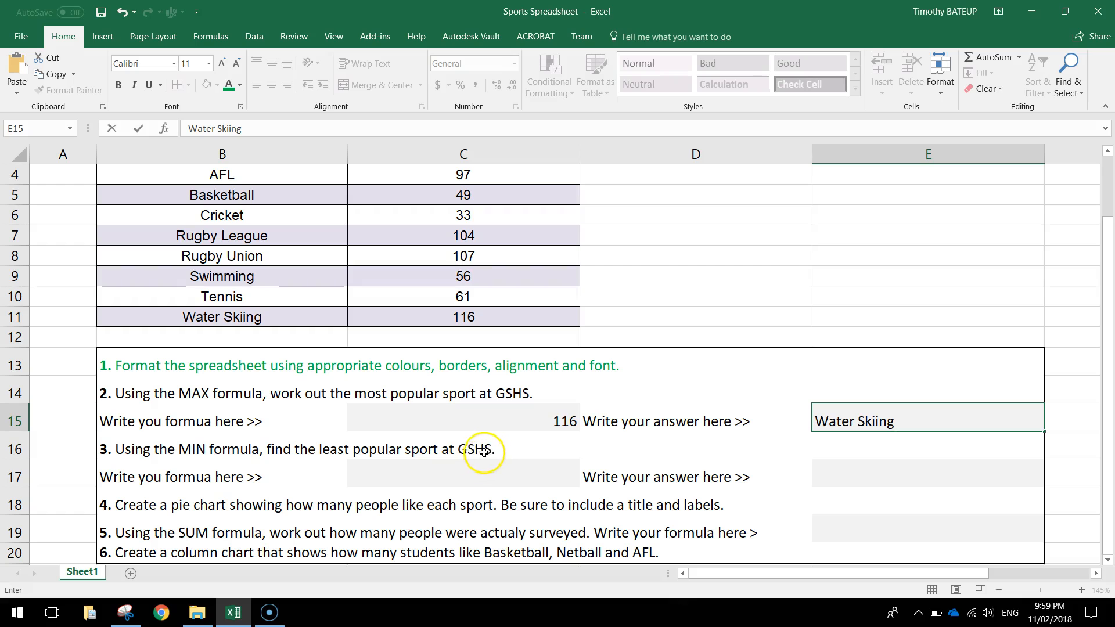
left_click(457, 471)
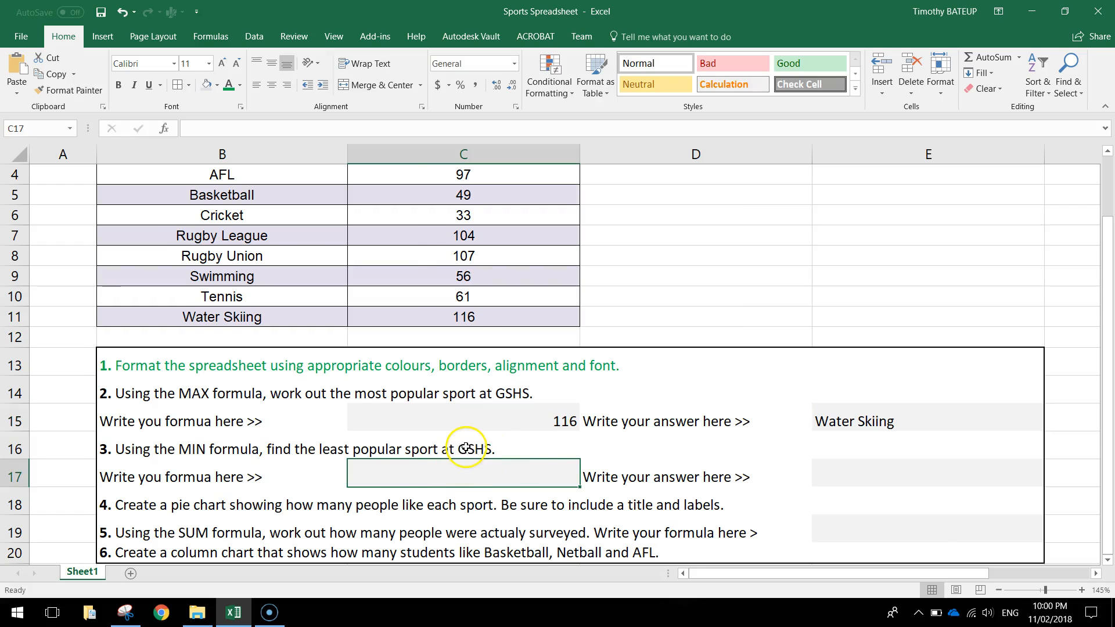
scroll(465, 447, "down", 1)
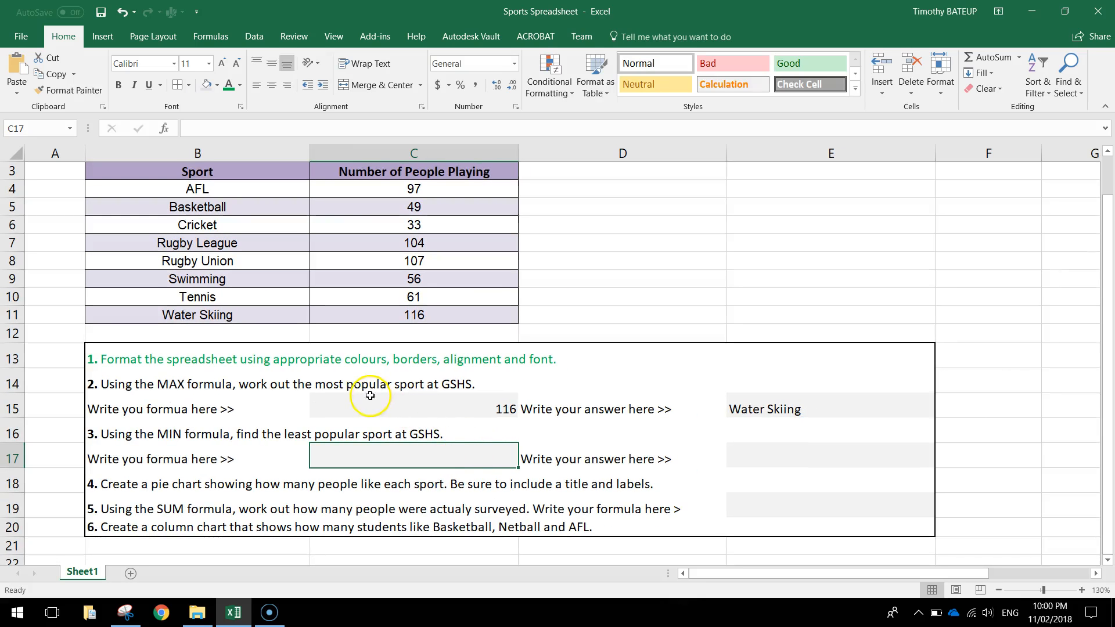
left_click(1109, 152)
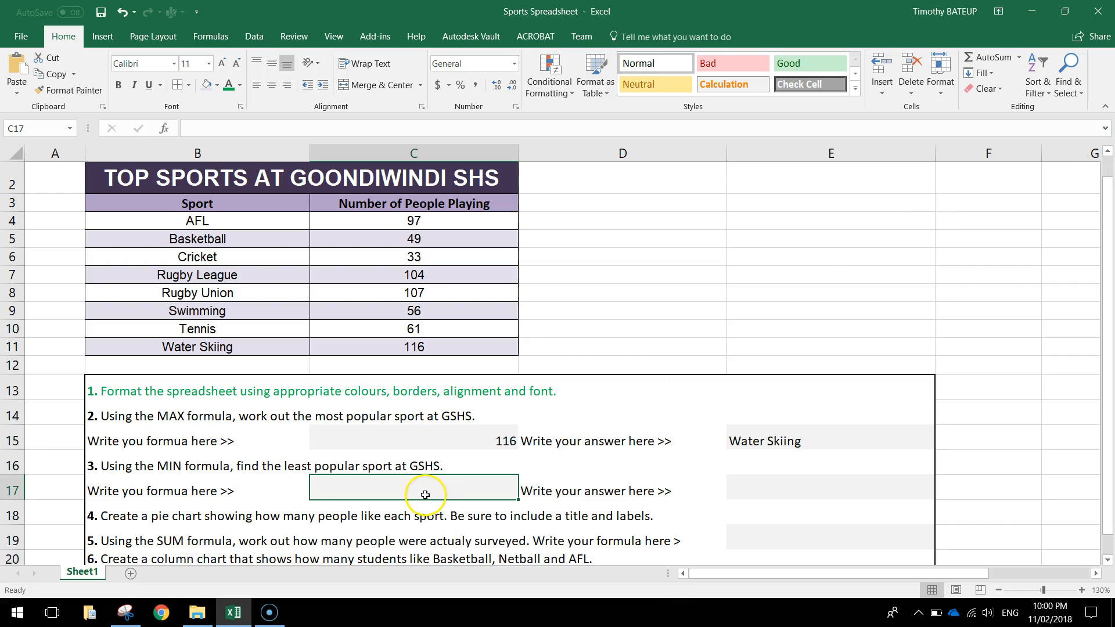
type("=min")
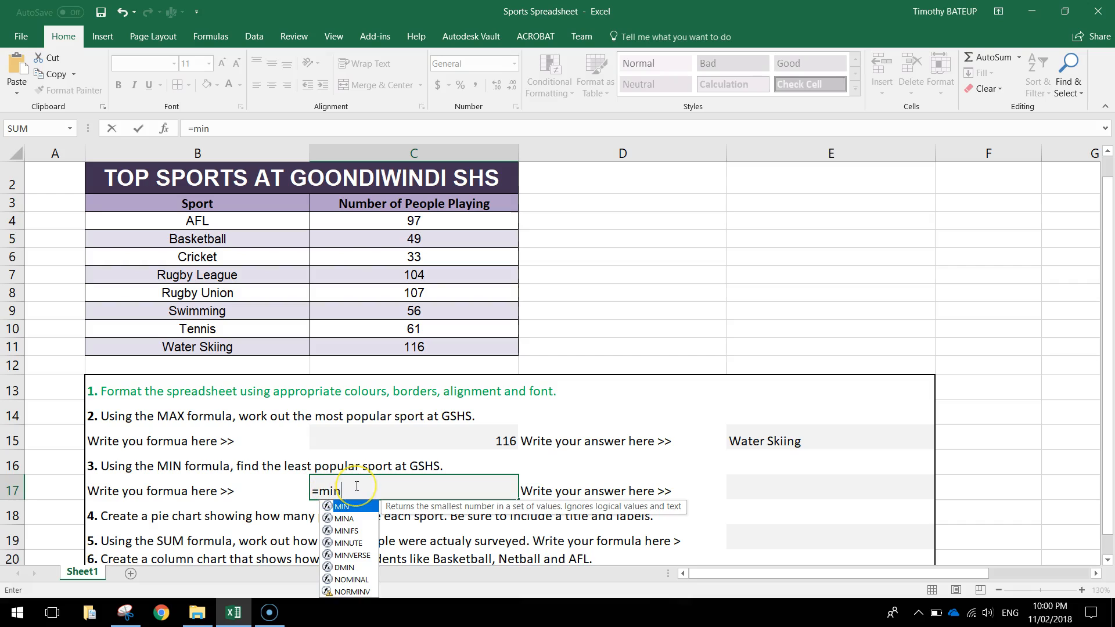
type("(")
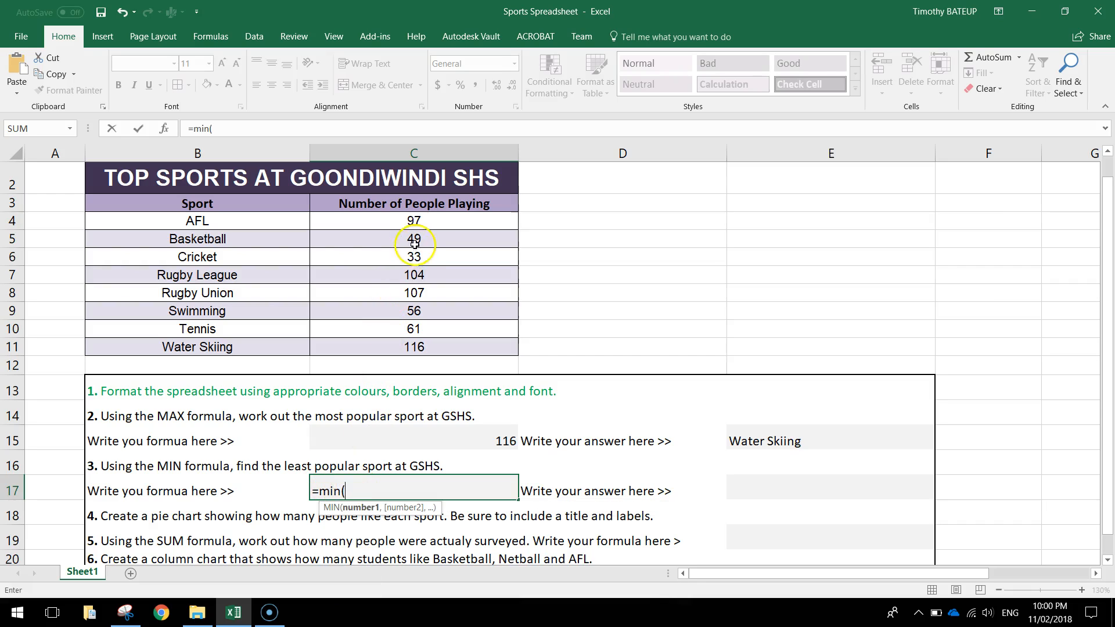
left_click_drag(415, 220, 423, 346)
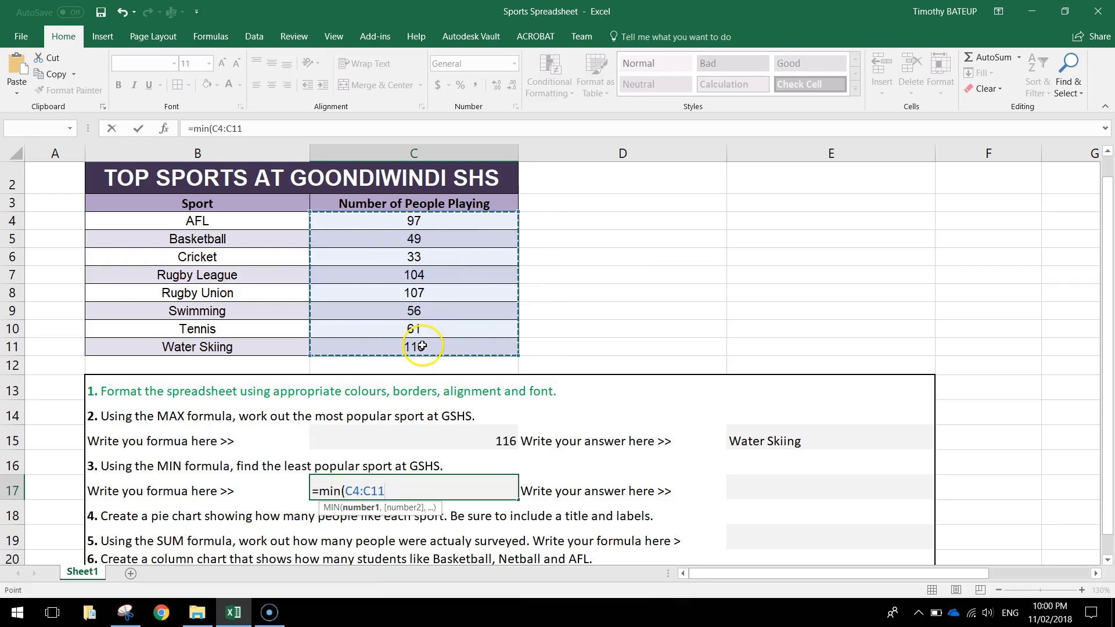
type(")")
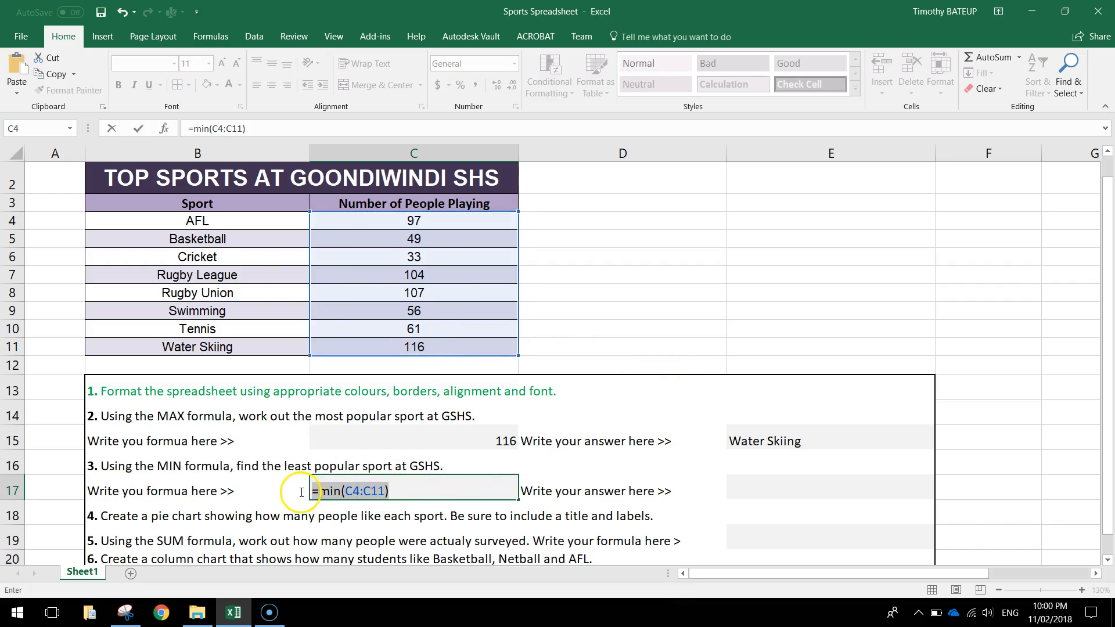
key("Return")
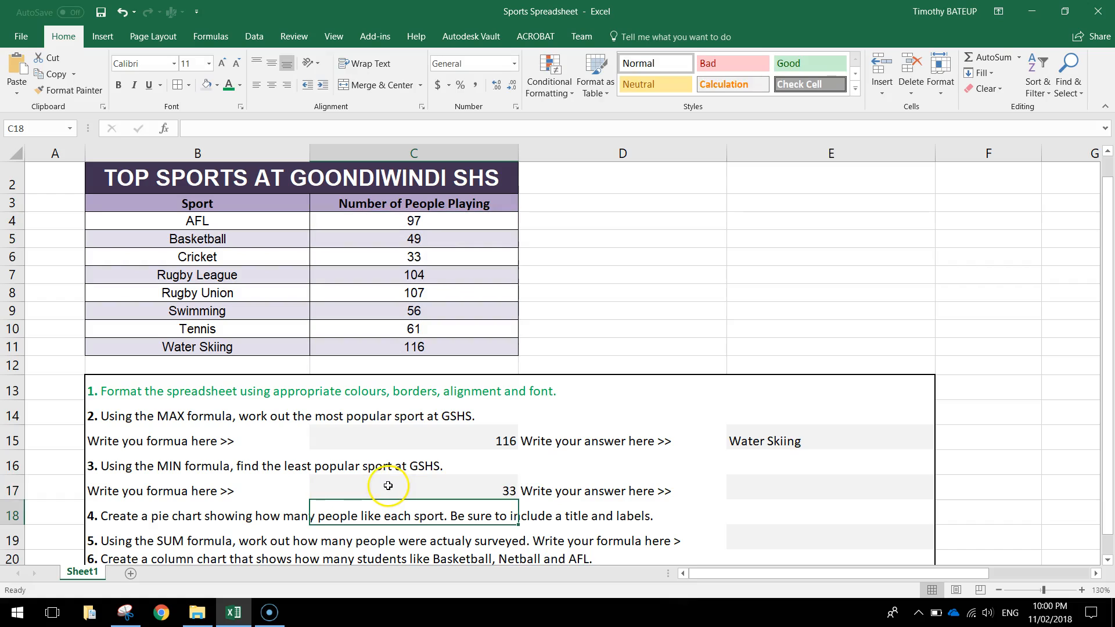
left_click(423, 481)
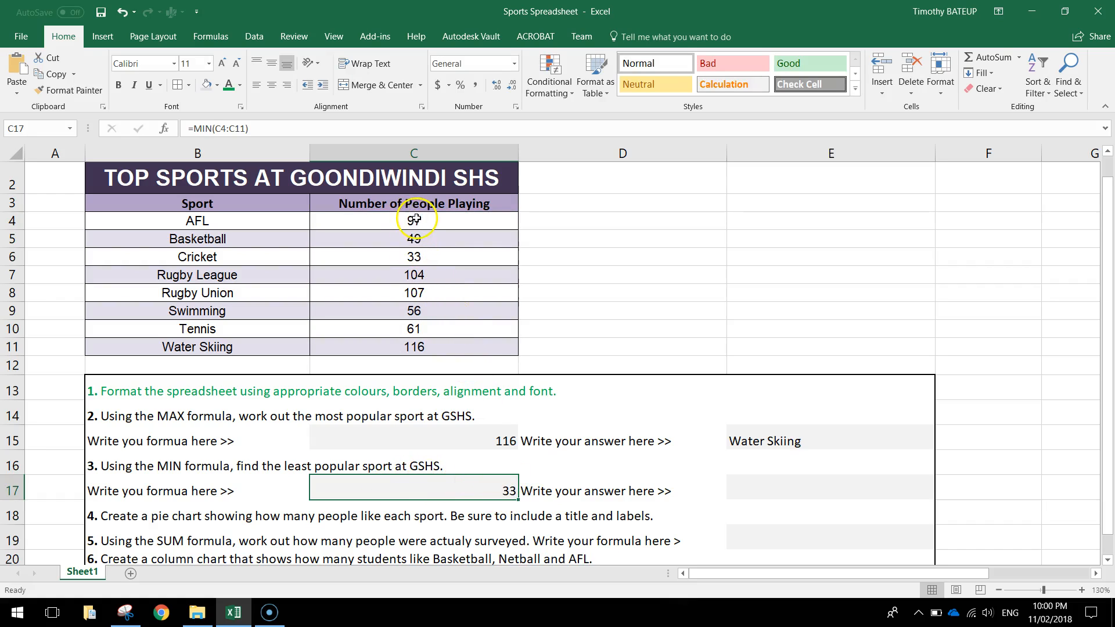
- Enter Cricket as the task 3 answer in E17
left_click_drag(415, 254, 262, 259)
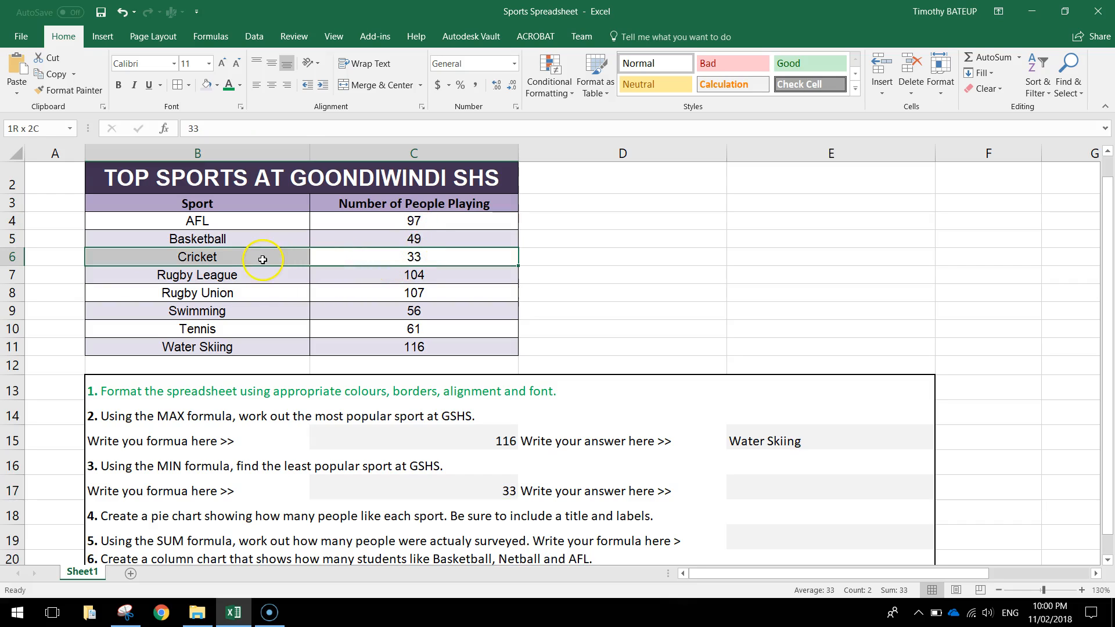
double_click(751, 493)
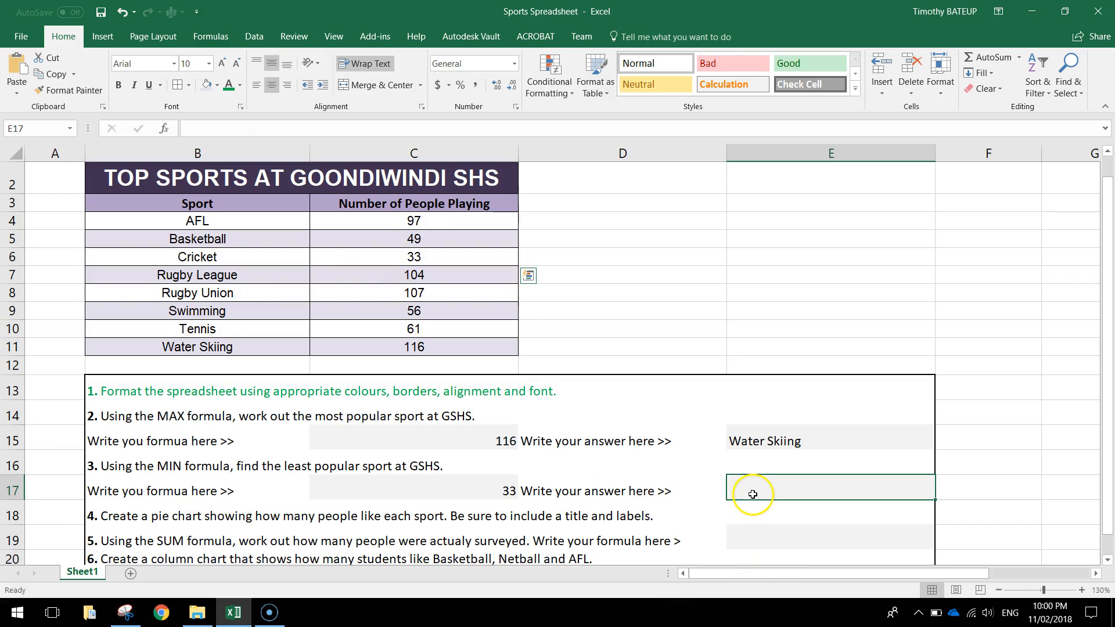
type("Cricket")
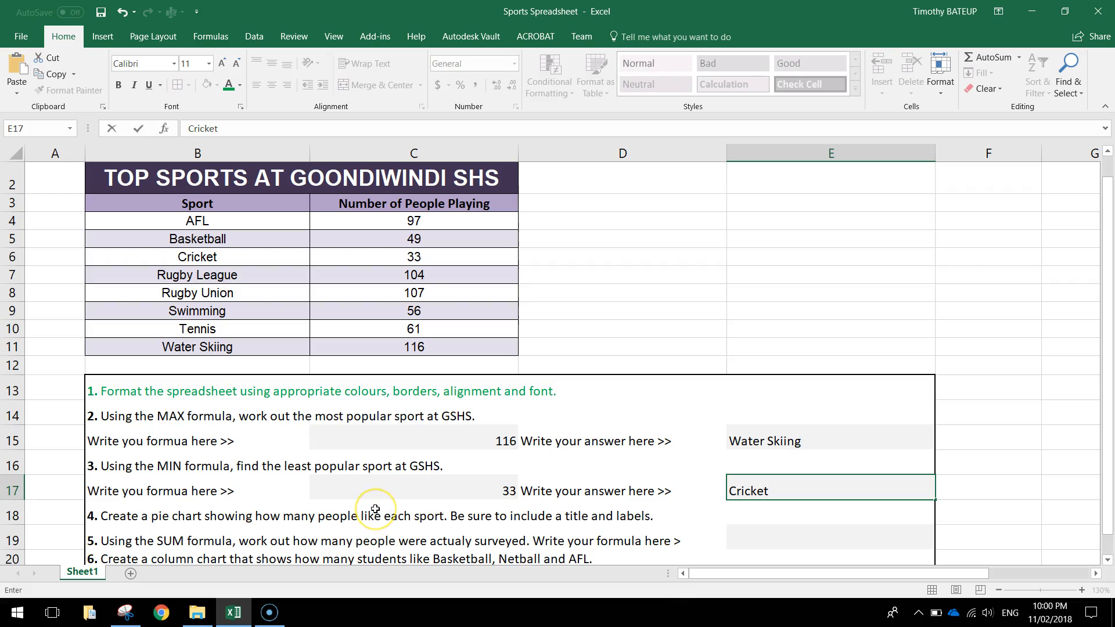
left_click(630, 219)
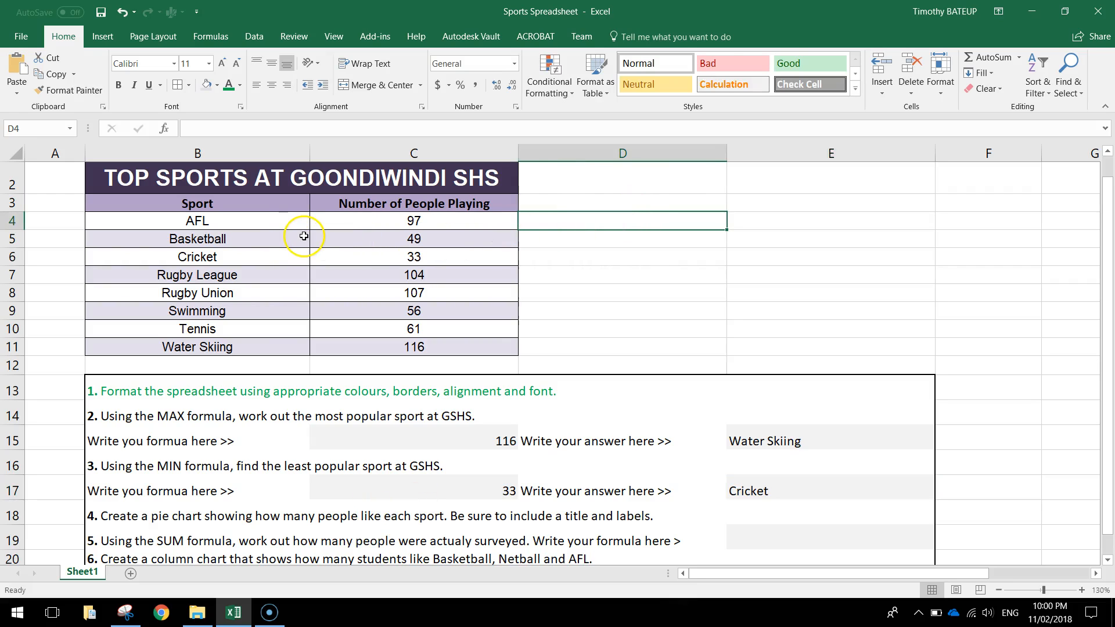
- Insert a 2-D pie chart of the sports data in B4:C11 and place it directly beneath the task box, starting at B21
mouse_move(272, 222)
left_mouse_down()
mouse_move(329, 229)
mouse_move(344, 344)
left_mouse_up()
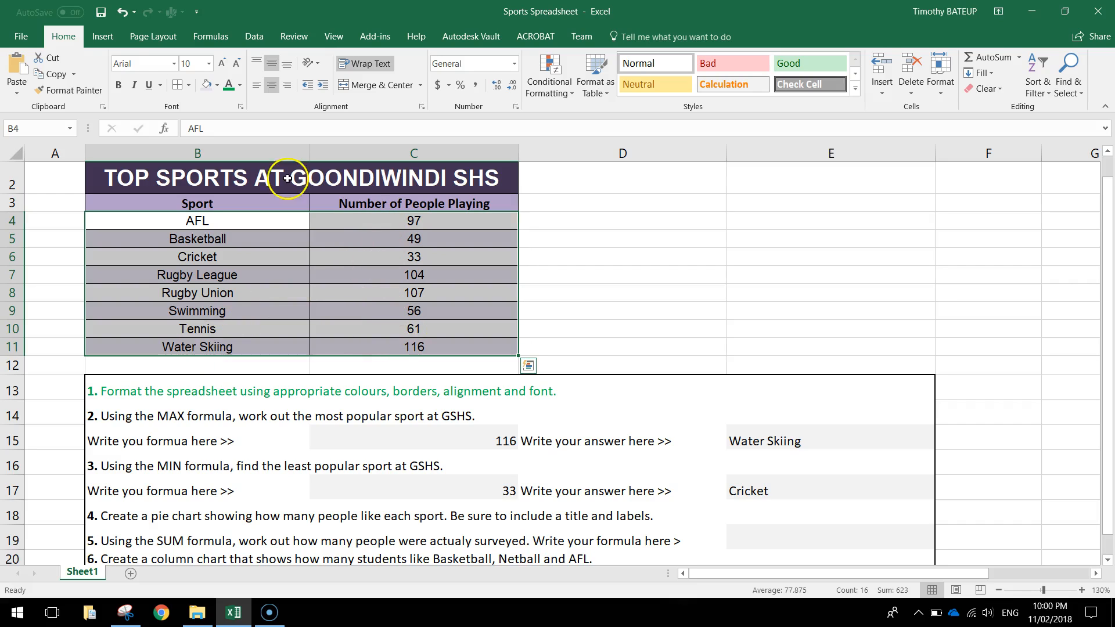
left_click(108, 39)
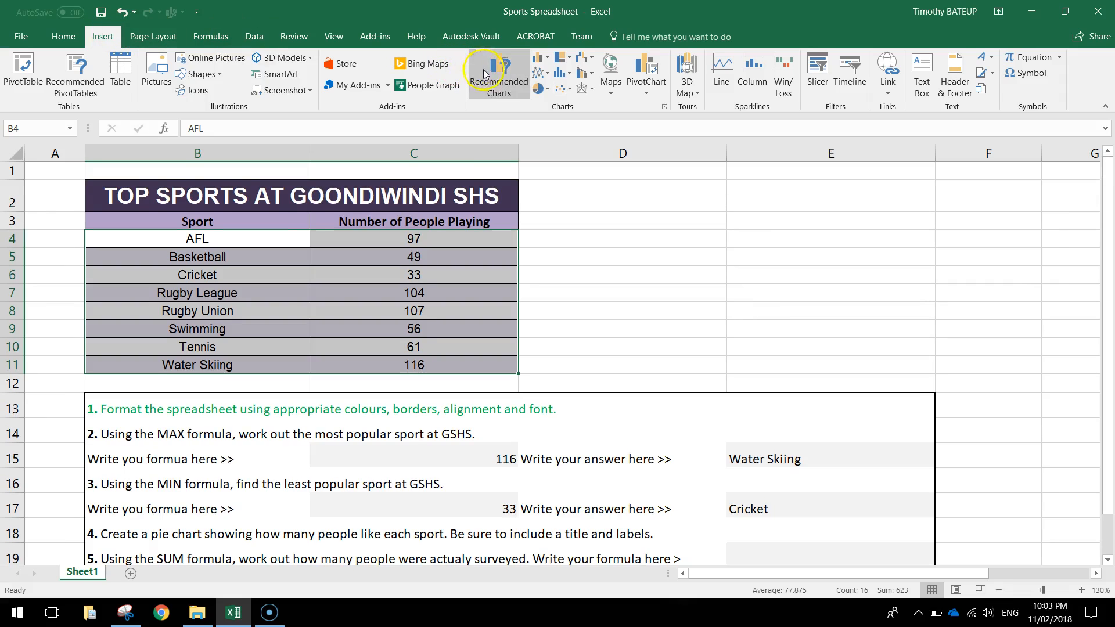
left_click(544, 89)
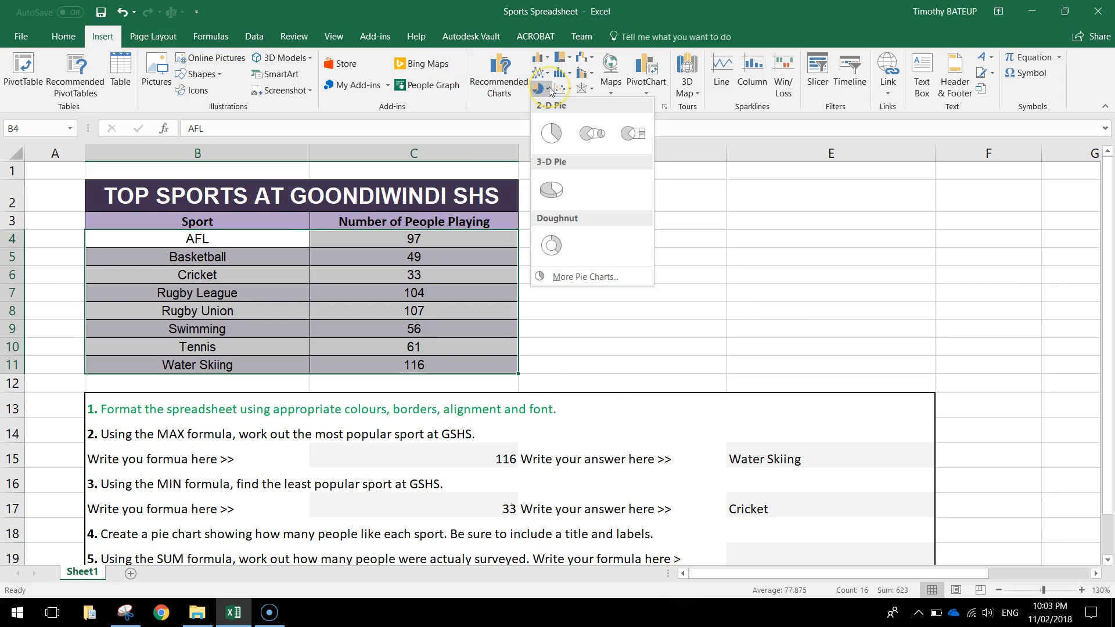
left_click(551, 134)
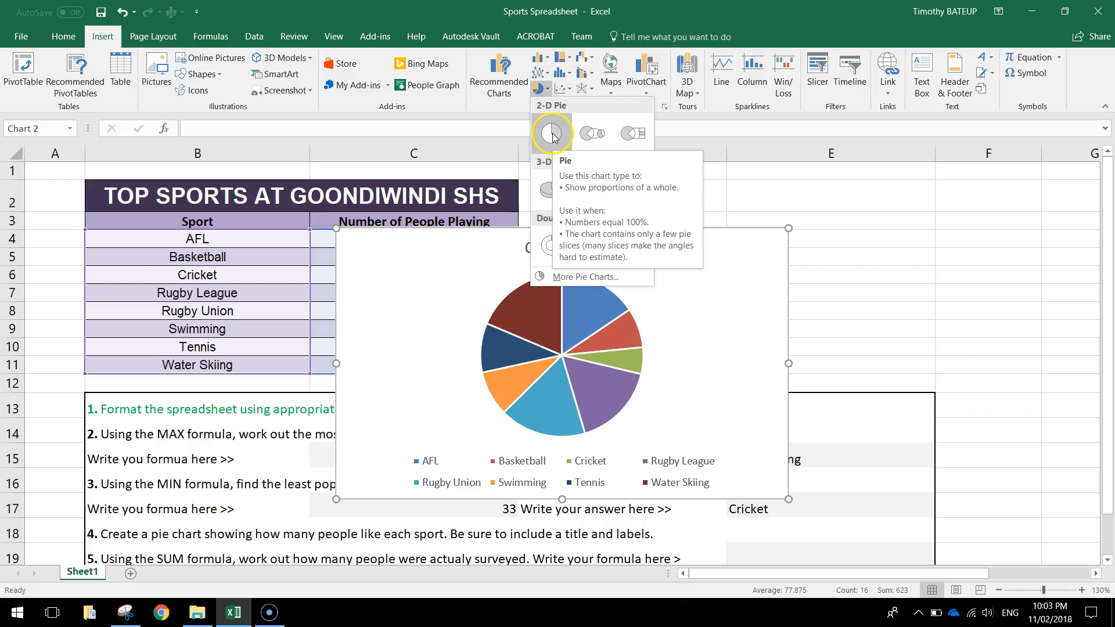
left_click(550, 135)
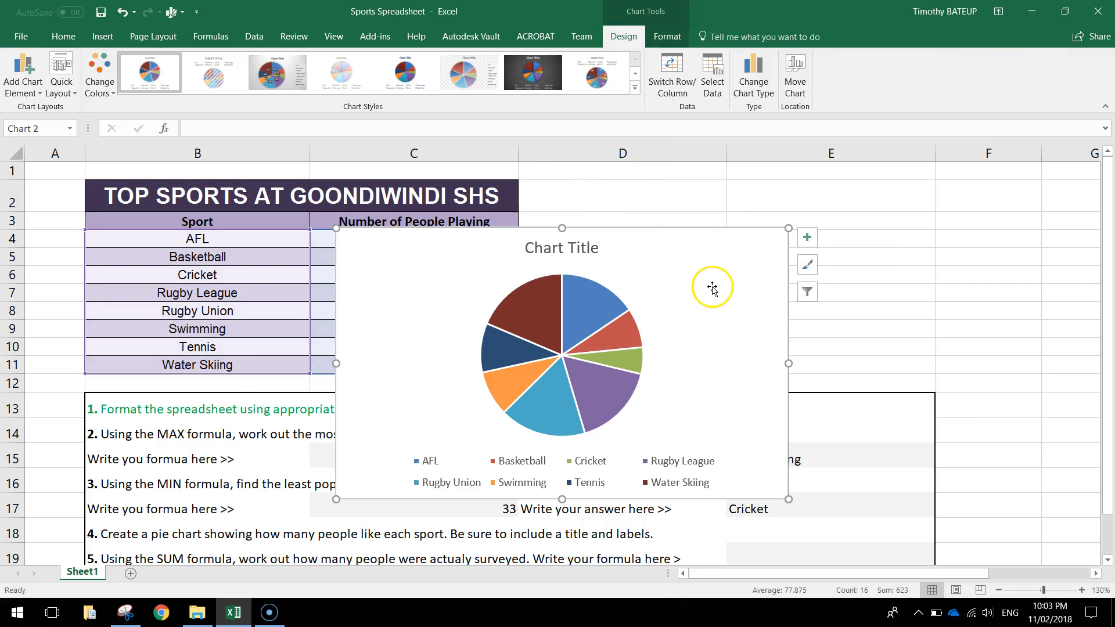
scroll(711, 284, "down", 4)
left_click_drag(684, 175, 433, 542)
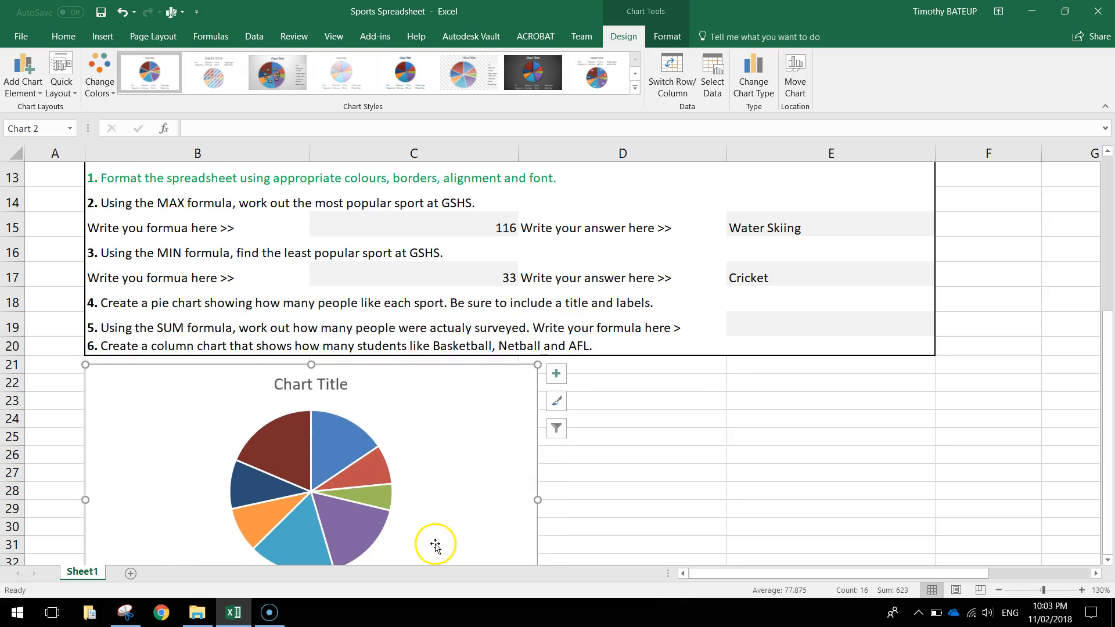
- Change the pie chart's title to "Favourite Sports at GSHS"
scroll(508, 473, "down", 2)
left_click(306, 234)
left_click_drag(280, 235, 378, 232)
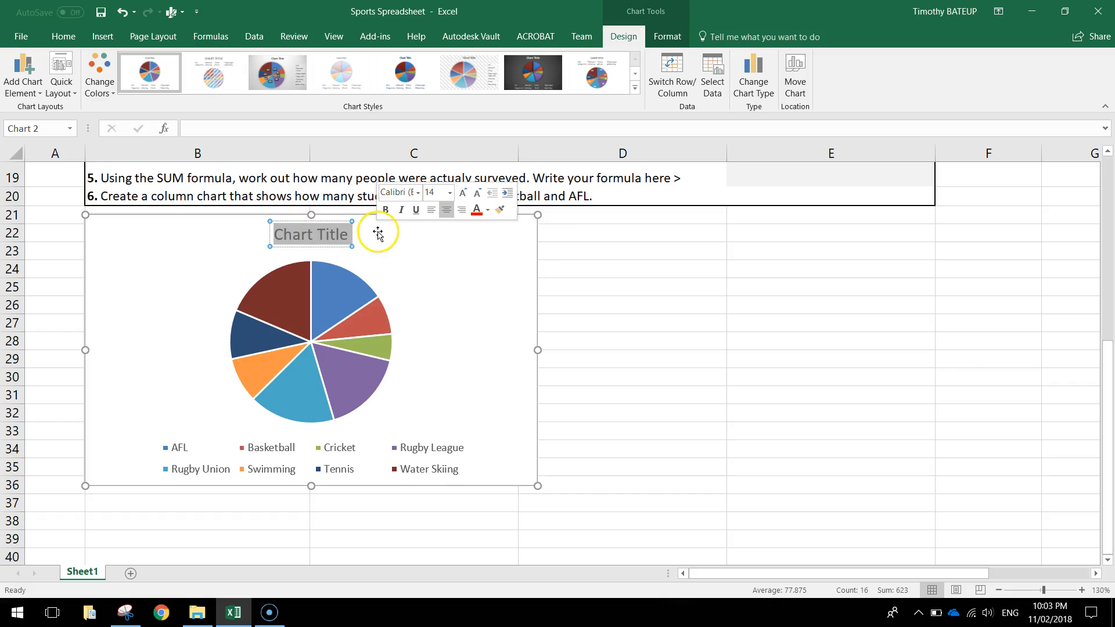
type("fAVOURITE")
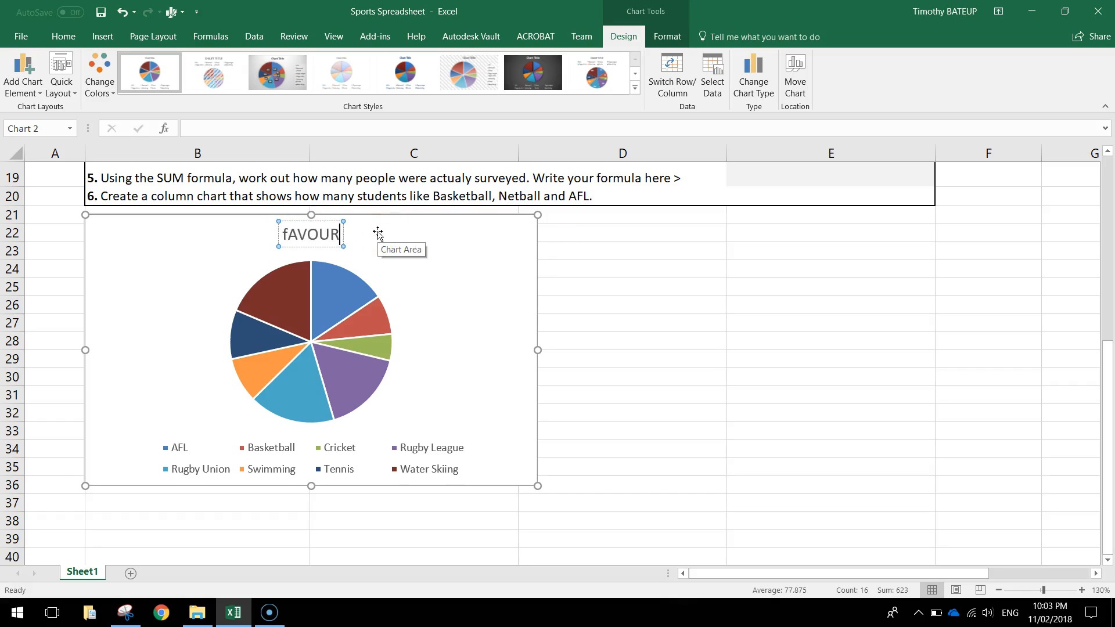
key("BackSpace")
key("BackSpace")
key("BackSpace")
key("BackSpace")
key("BackSpace")
key("BackSpace")
key("BackSpace")
key("BackSpace")
key("BackSpace")
type("Favourote")
key("BackSpace")
key("BackSpace")
type("ite Sports at GSLC")
scroll(378, 231, "right", 10)
scroll(546, 523, "right", 1)
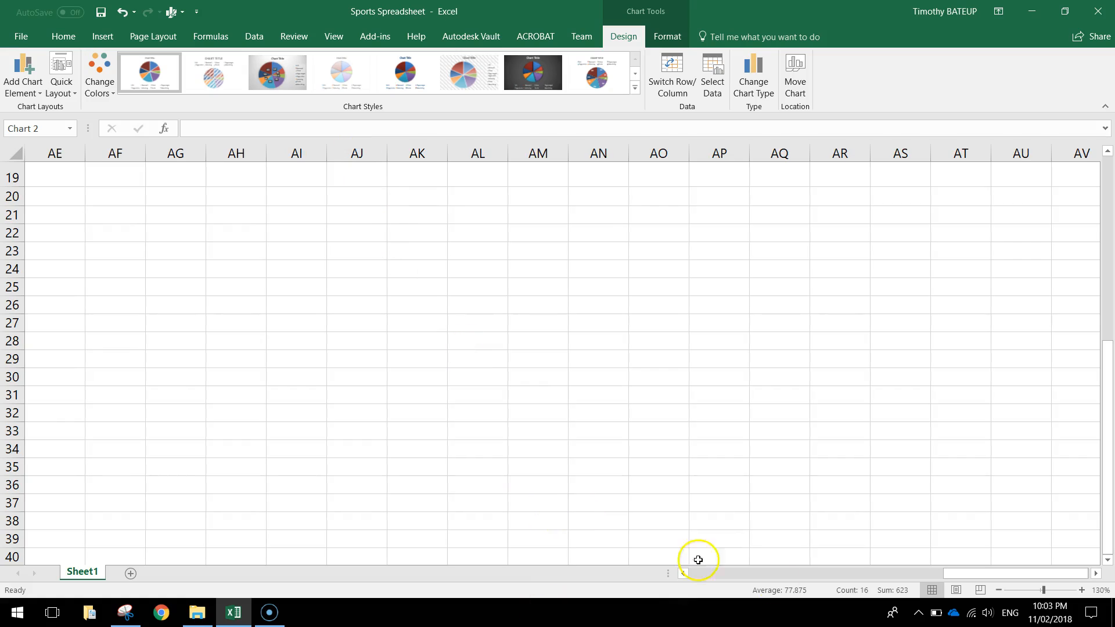
left_click_drag(941, 573, 662, 575)
left_click(478, 286)
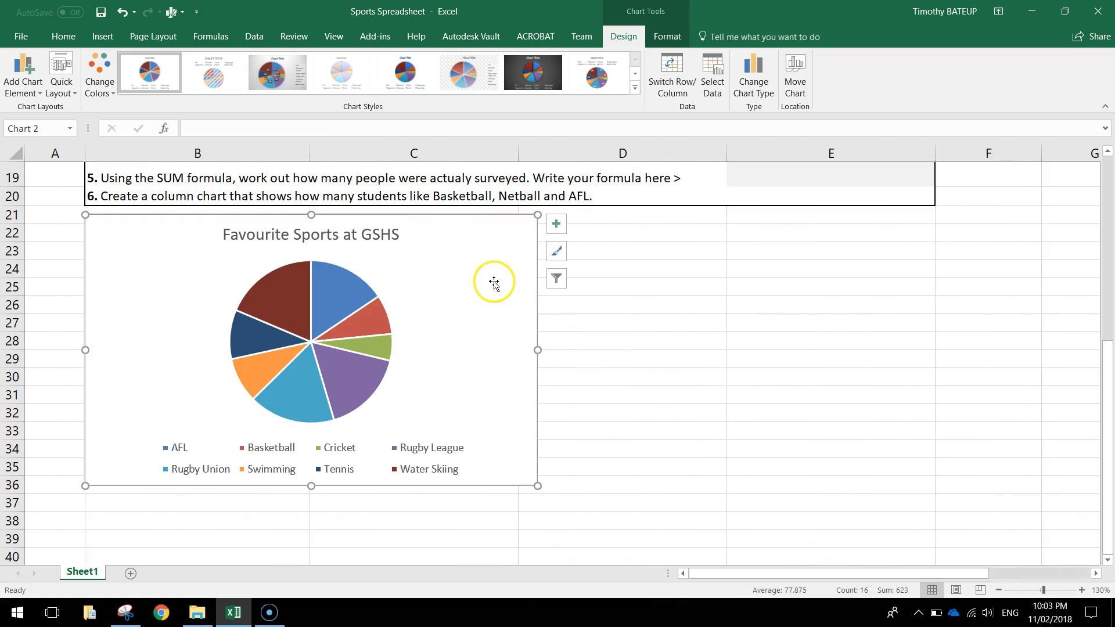
- Add data labels to the pie chart and position them at Inside End
left_click(557, 224)
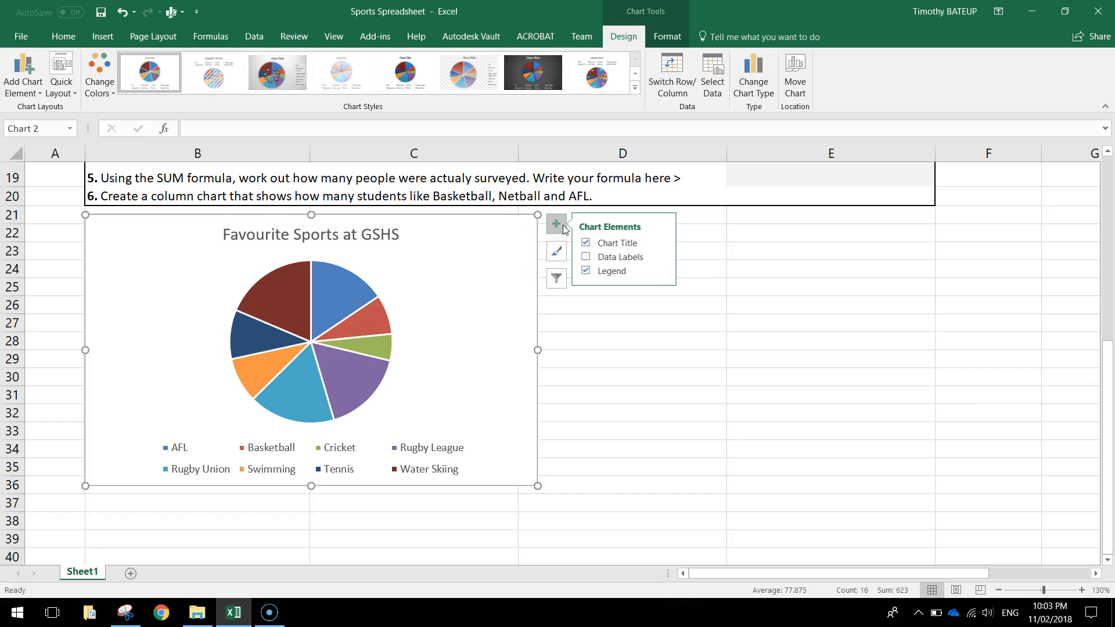
left_click(588, 258)
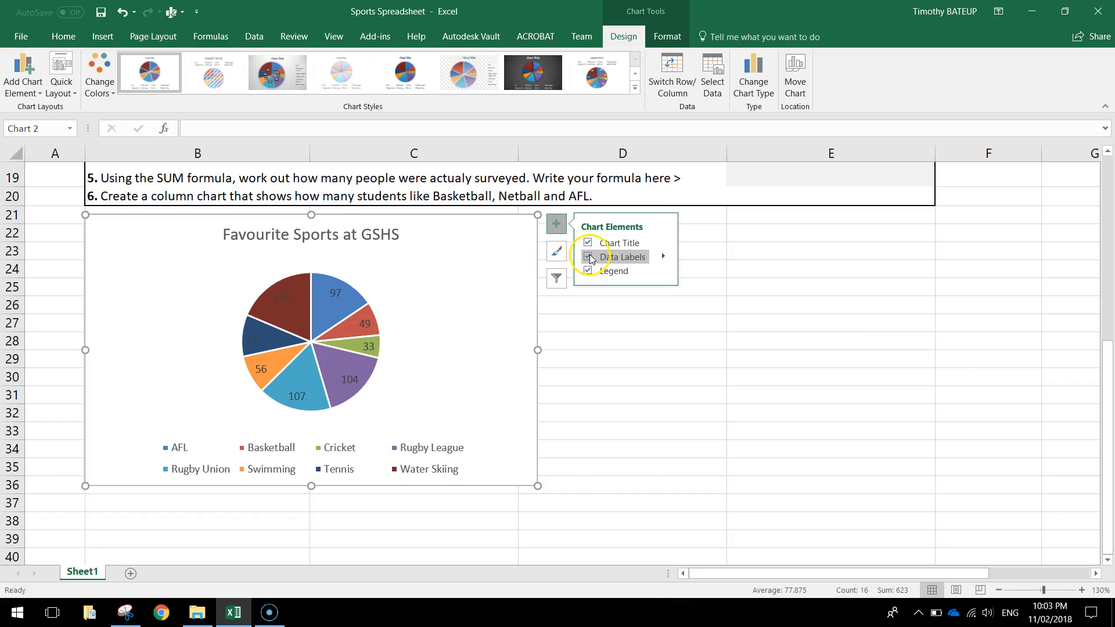
left_click(663, 257)
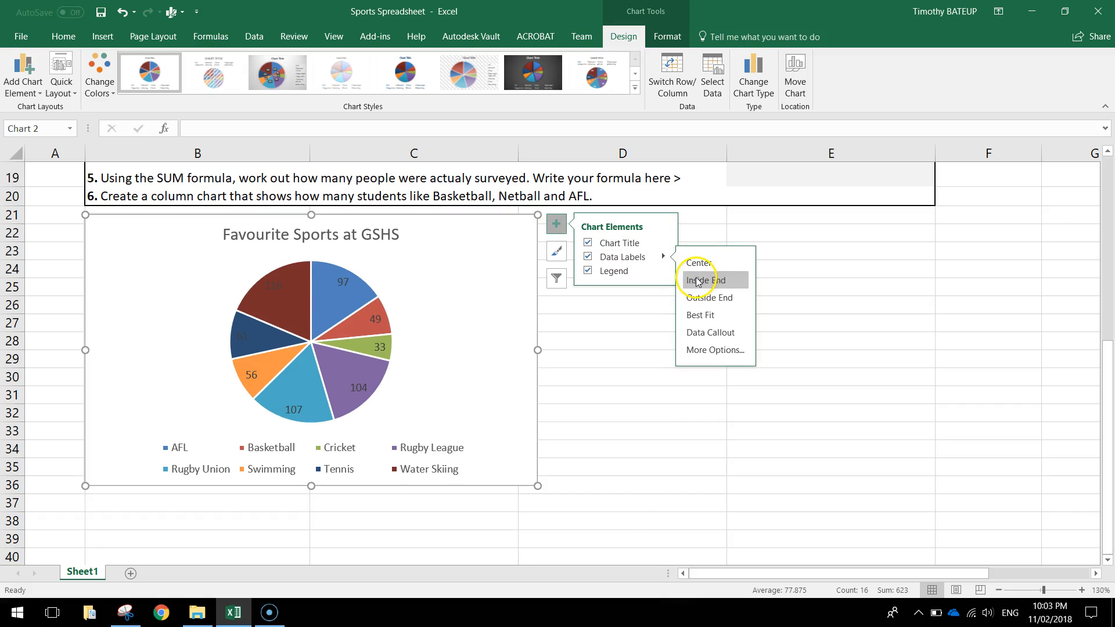
left_click(727, 322)
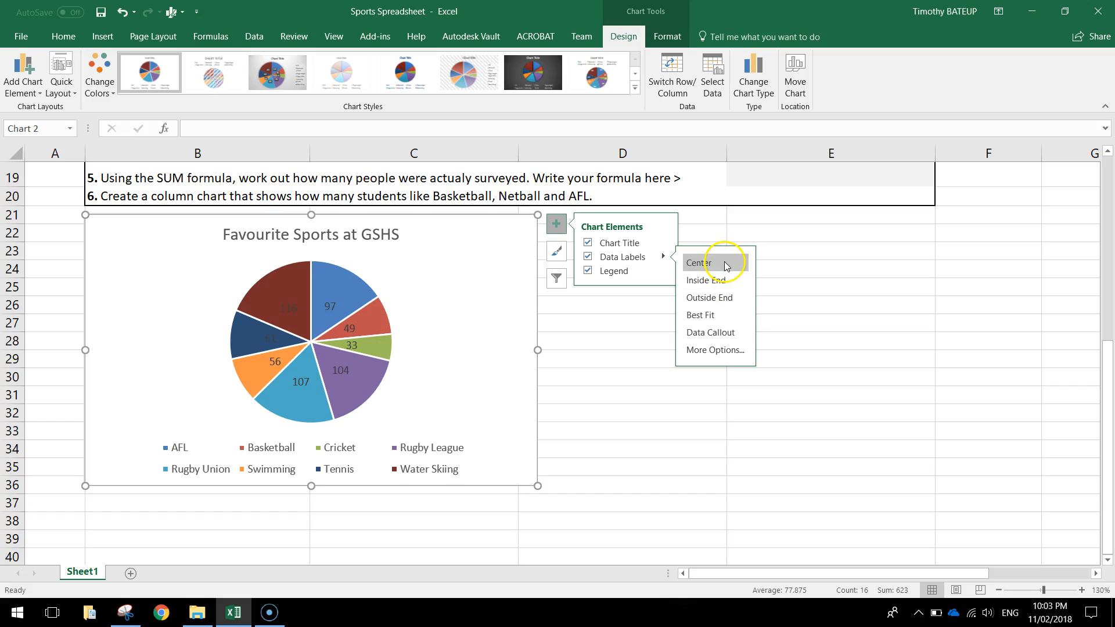
left_click(728, 281)
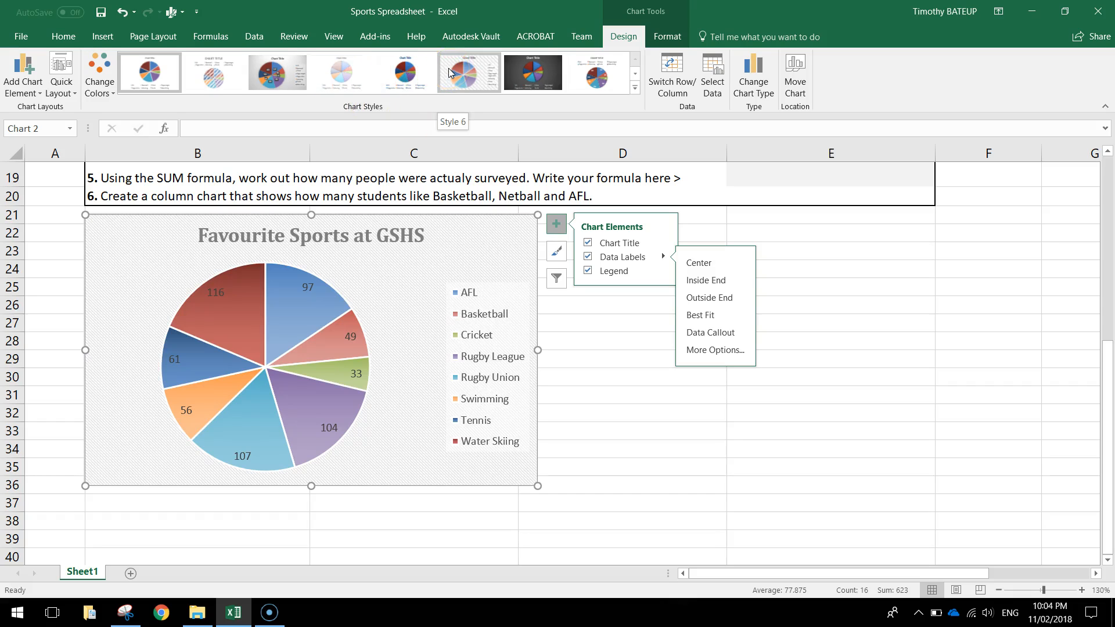
- Apply the chart style with pale, darker-outlined slices to the pie chart
left_click(638, 76)
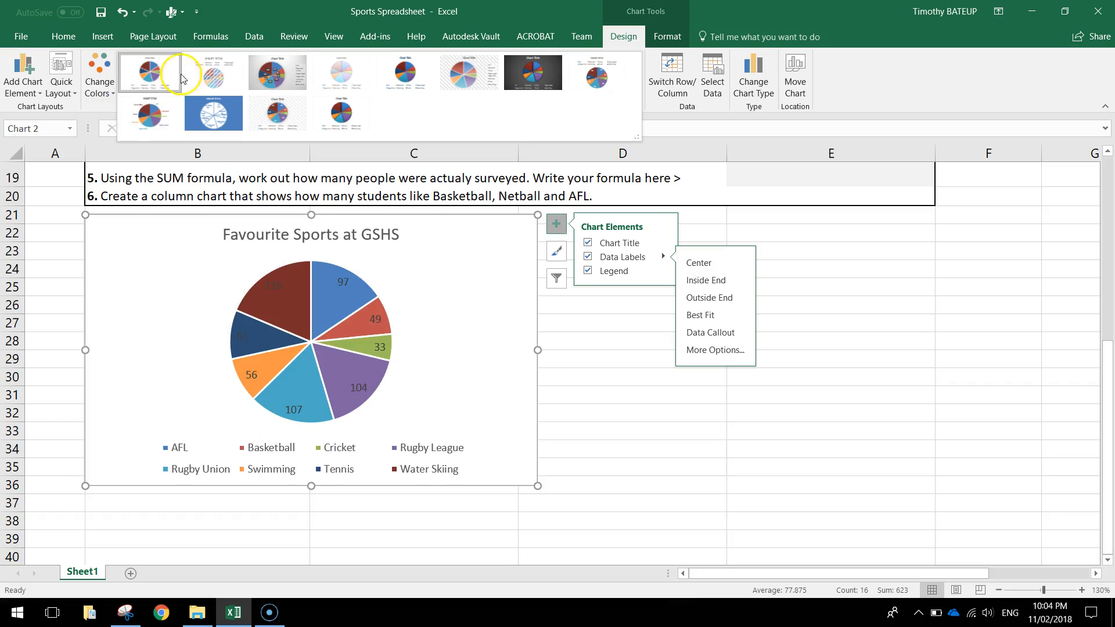
left_click(344, 76)
left_click(700, 429)
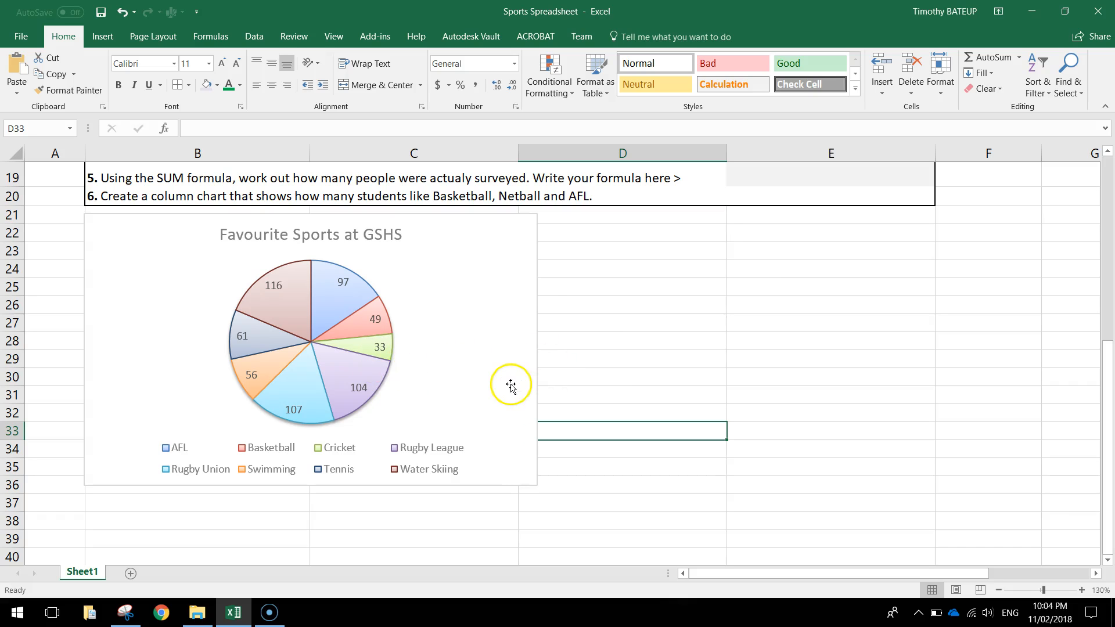
- Change the font colour of tasks 2 to 4 in B14:B18 to green to mark them as done
scroll(558, 380, "up", 4)
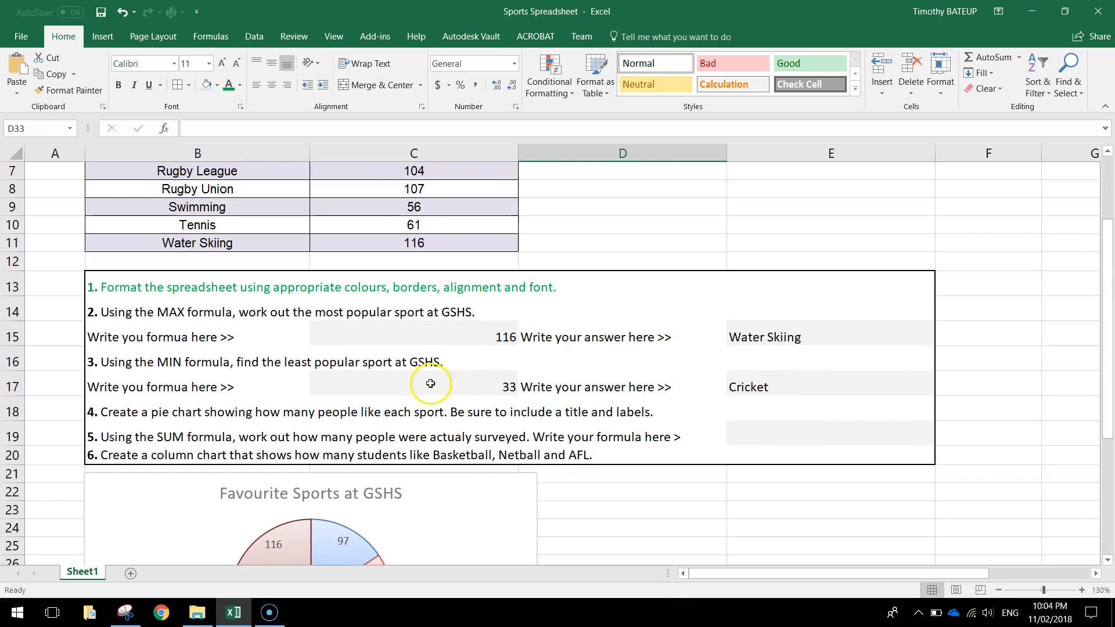
left_click(108, 312)
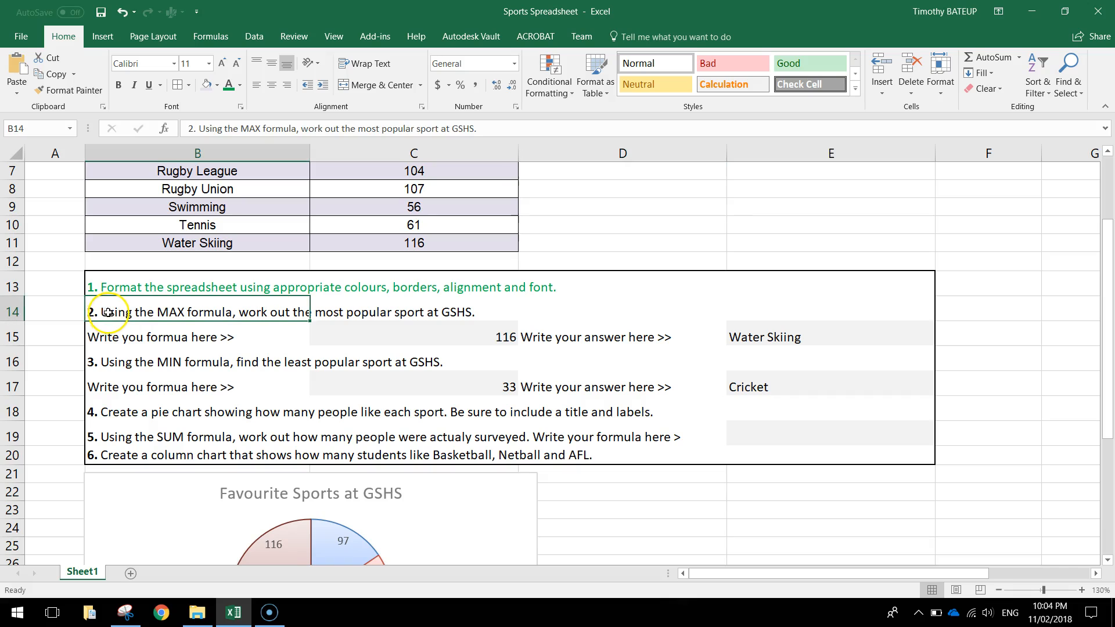
left_click(102, 348, "shift")
left_click_drag(102, 348, 117, 409)
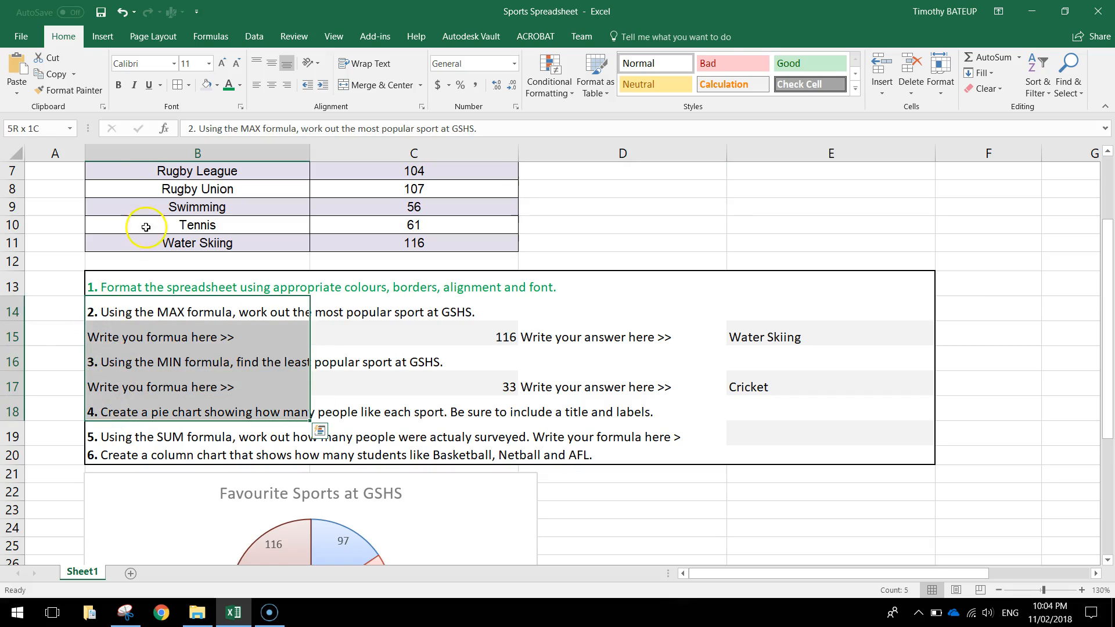
left_click(233, 85)
left_click(383, 422)
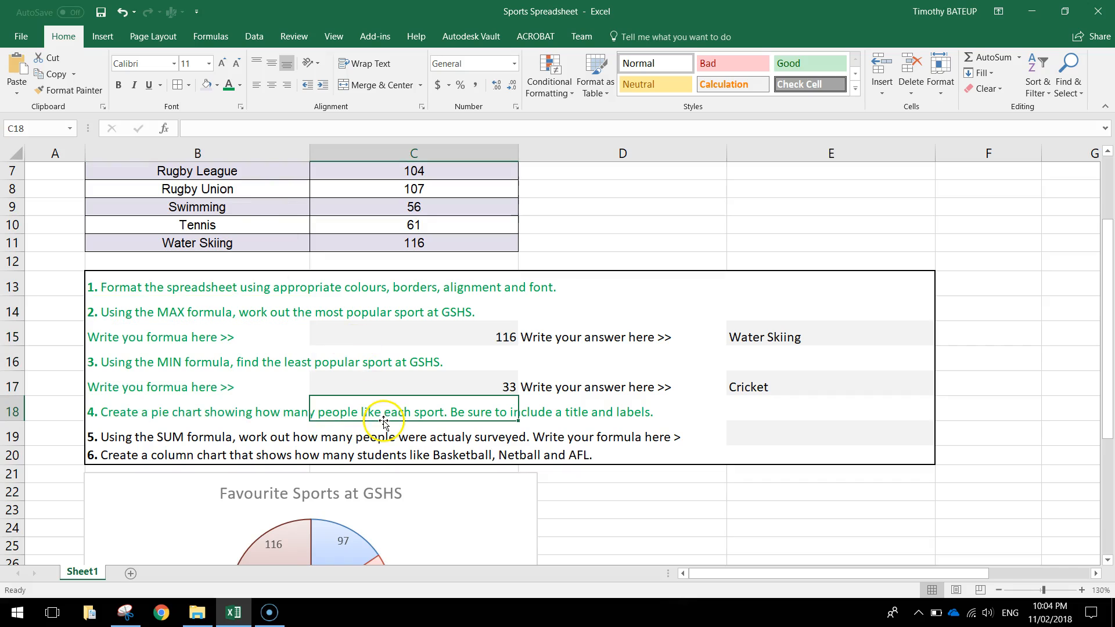
- Enter the formula =SUM(C4:C11) in answer cell E19 to total the number of people surveyed
left_click(102, 442)
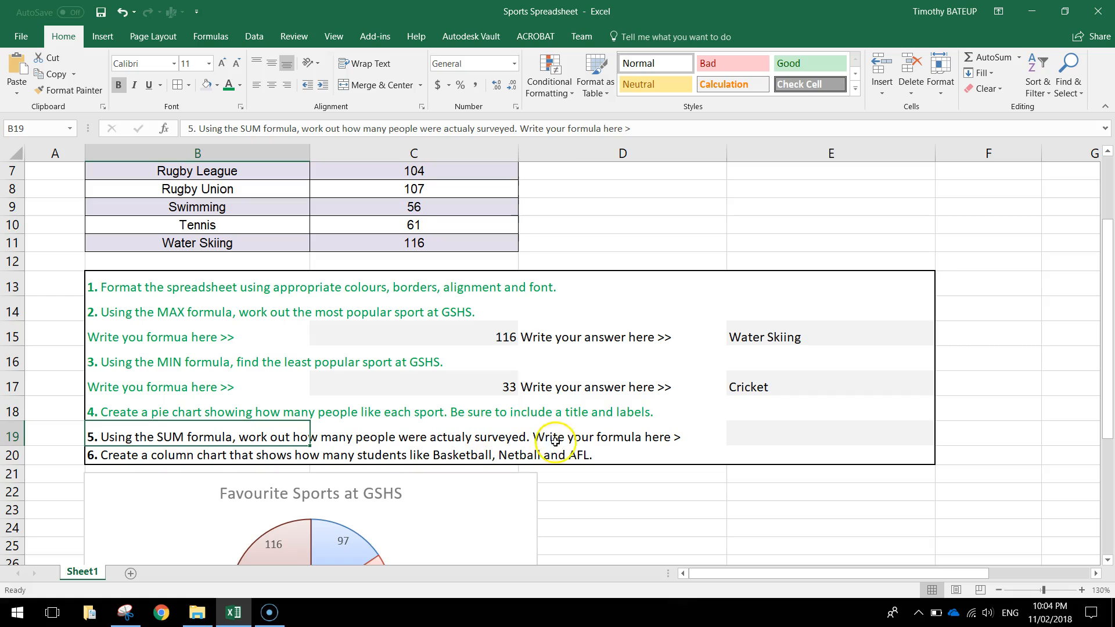
left_click(778, 435)
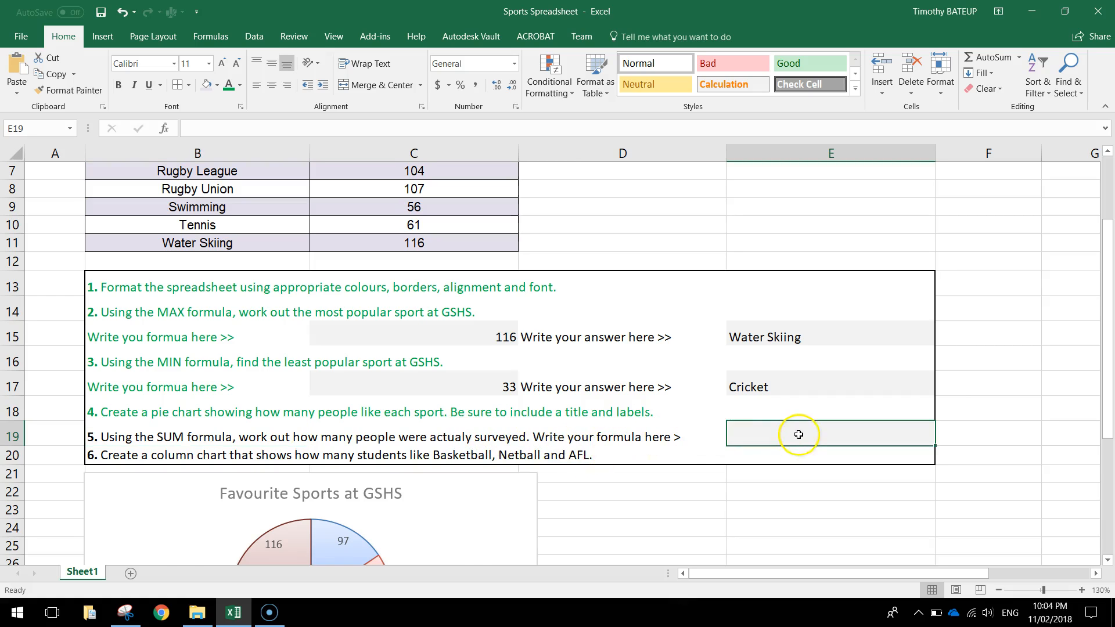
scroll(799, 440, "up", 2)
scroll(793, 568, "down", 1)
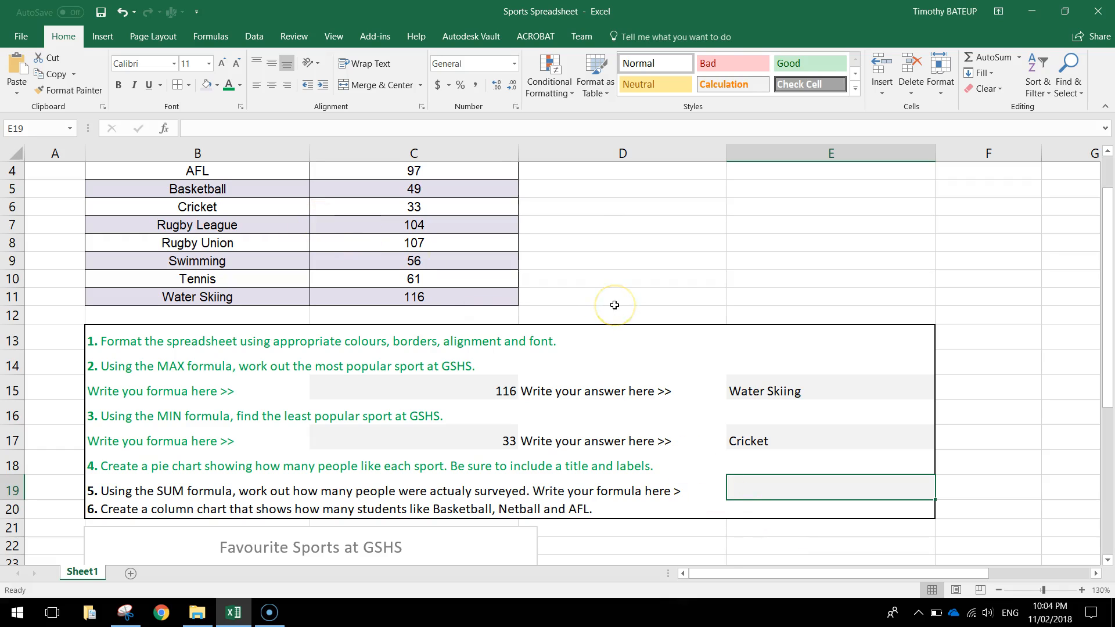
type("=sum(*")
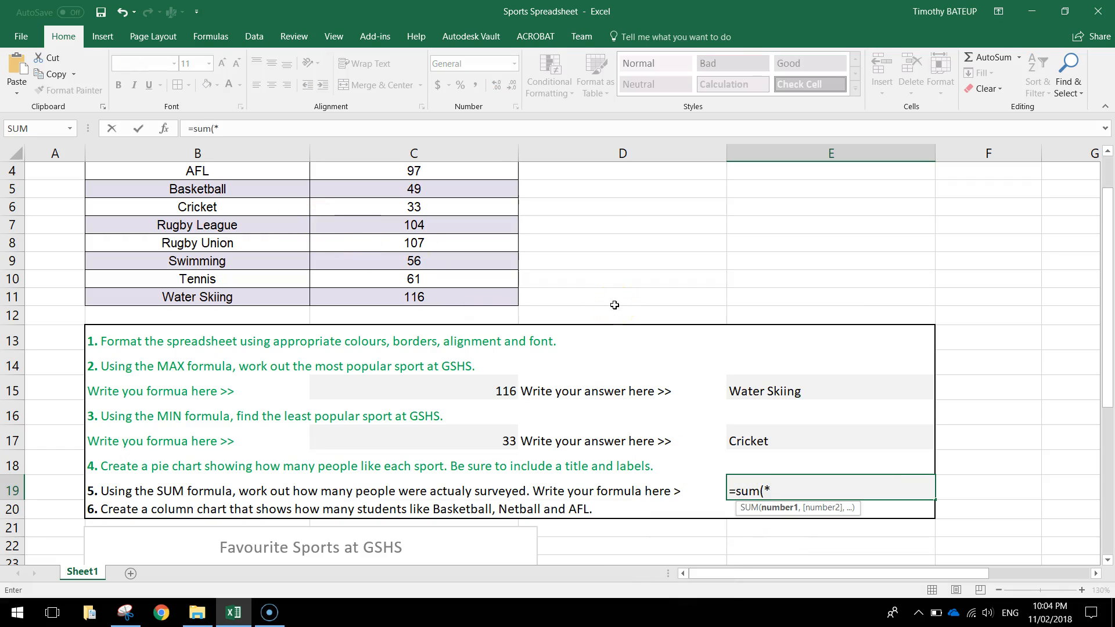
left_click_drag(387, 166, 390, 295)
scroll(407, 285, "up", 1)
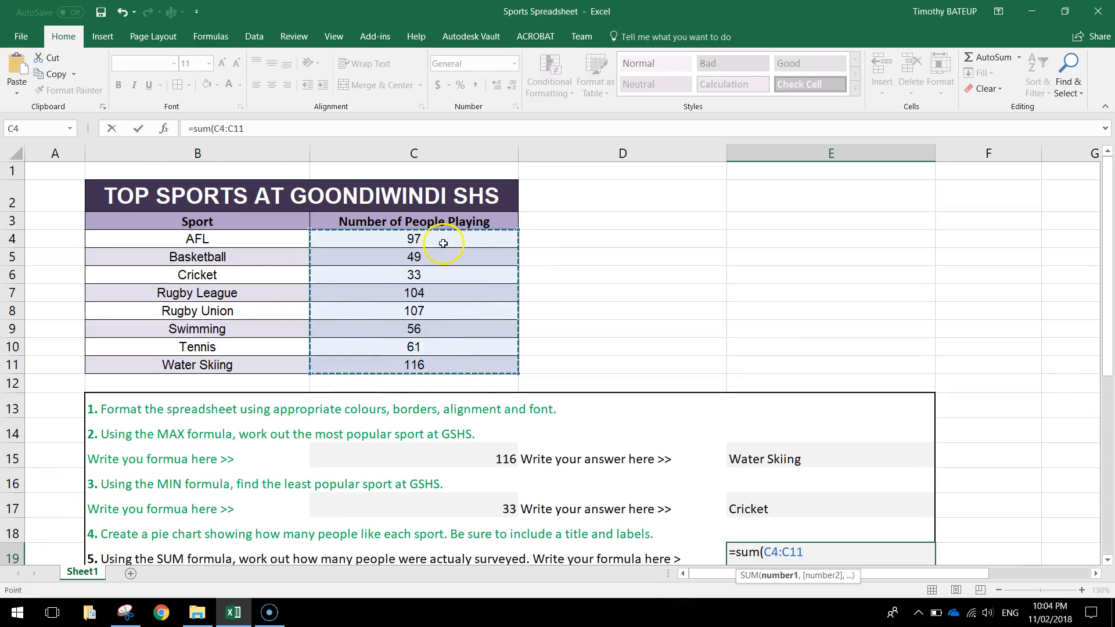
scroll(764, 371, "down", 1)
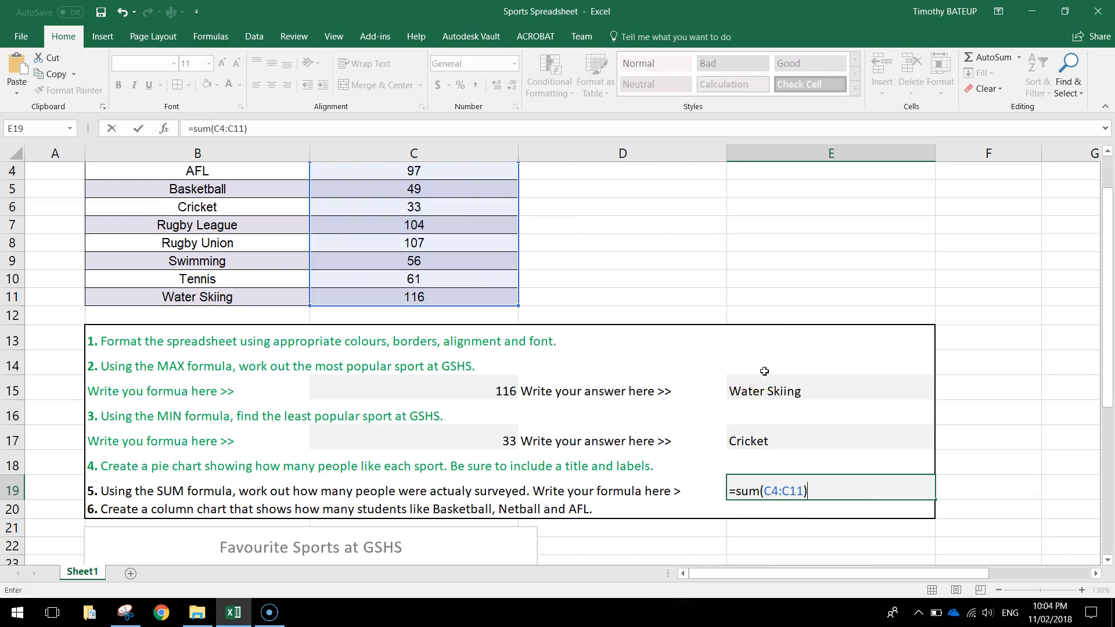
key("Return")
- Review the SUM formula in E19 and its cell range, leaving it as entered
double_click(926, 492)
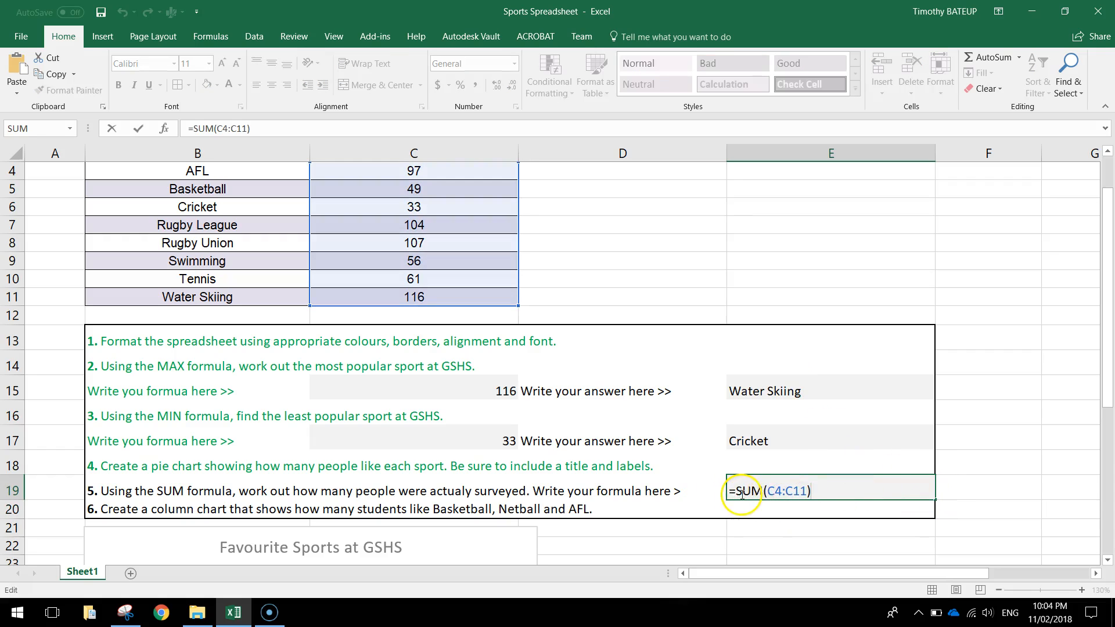
left_click_drag(768, 493, 852, 494)
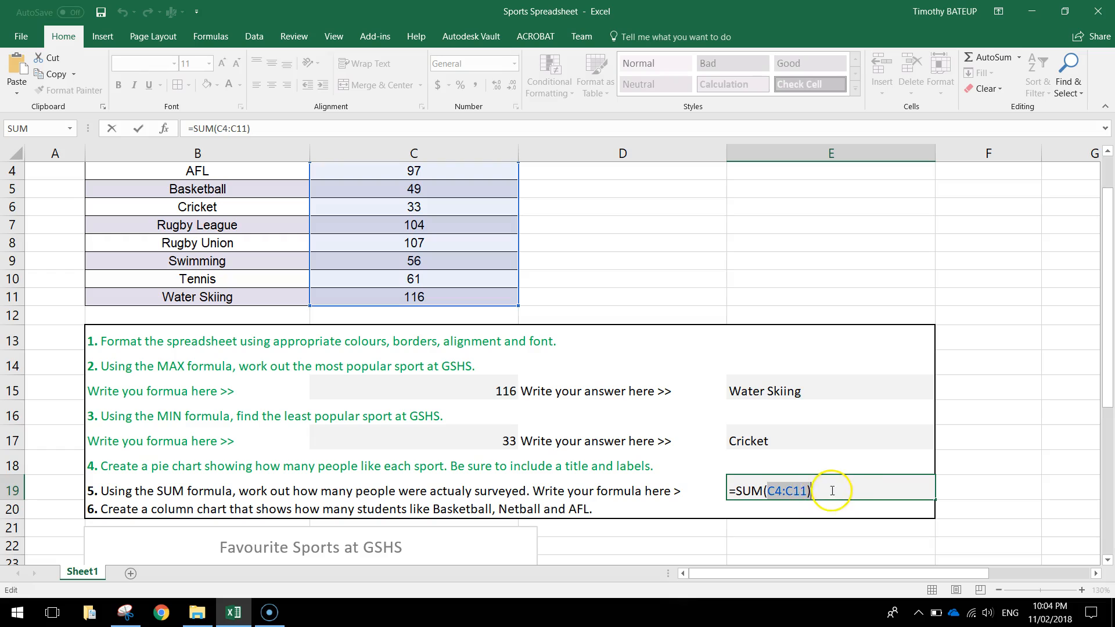
left_click(833, 490)
key("Return")
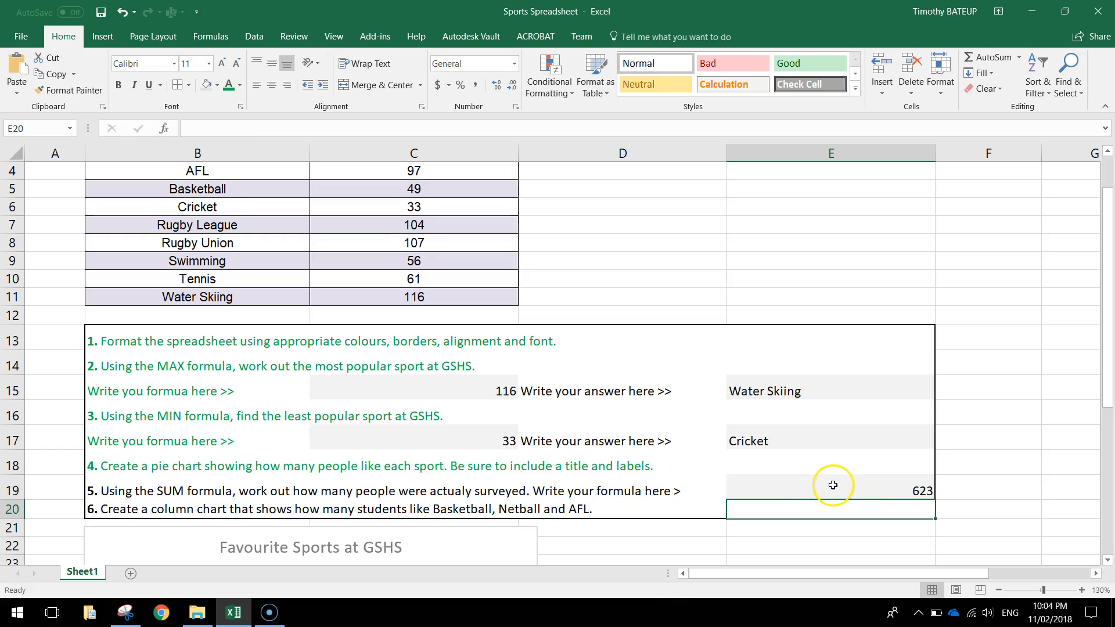
- Change the font colour of task 5 in B19 to green
scroll(833, 485, "down", 1)
left_click(96, 439)
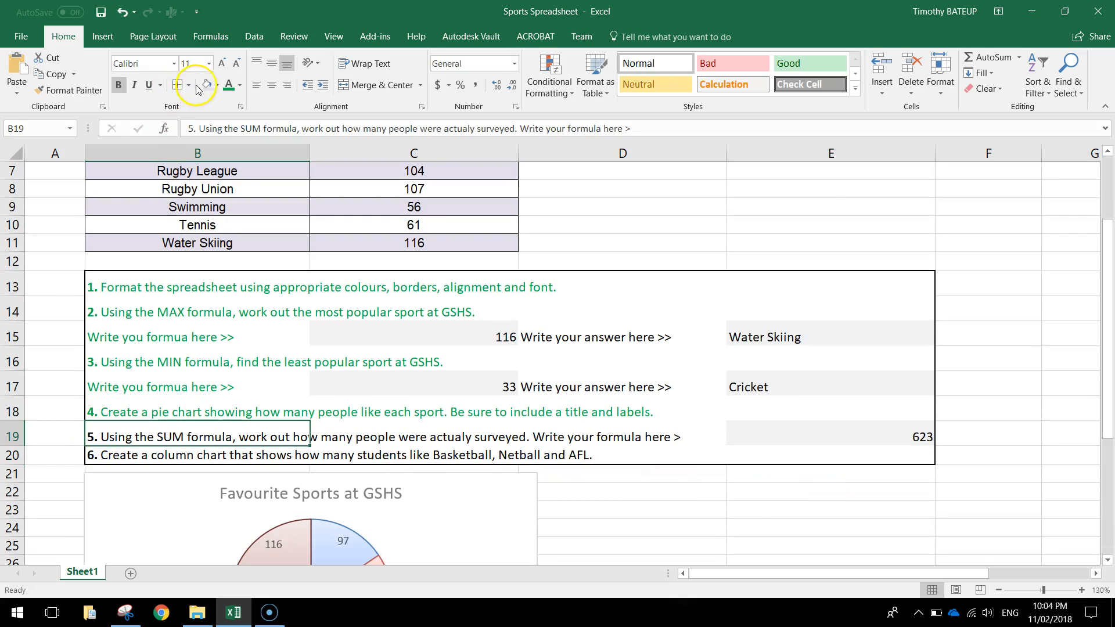
left_click(228, 85)
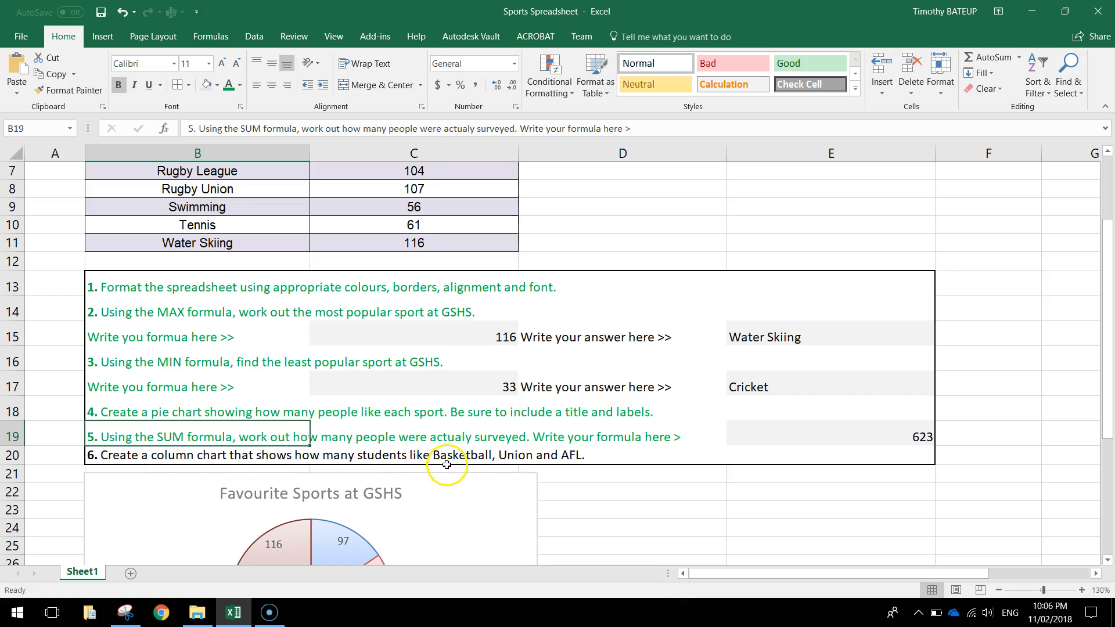
- Insert a 2-D clustered column chart from only the Basketball, Rugby Union and AFL rows of the sports table, names and numbers included
scroll(525, 463, "up", 2)
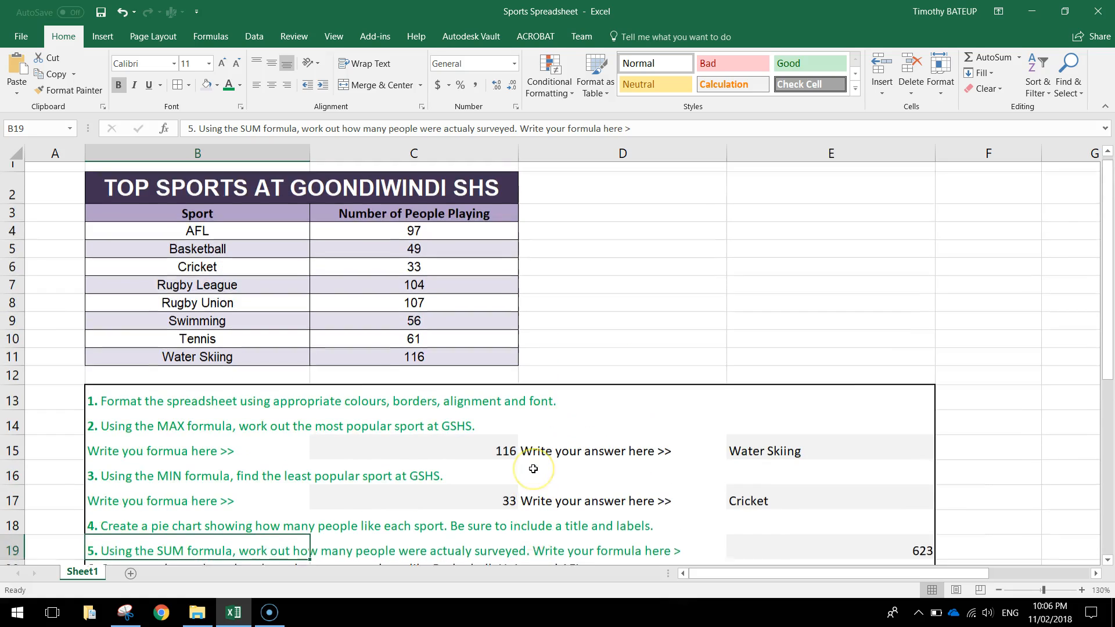
scroll(531, 475, "down", 1)
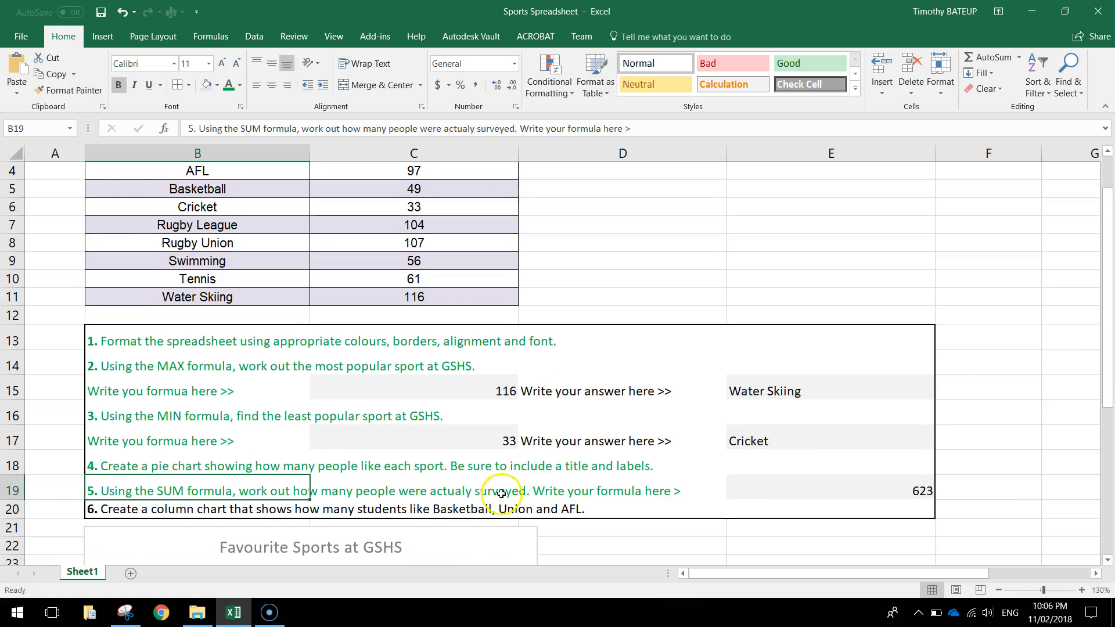
scroll(320, 308, "up", 1)
left_click_drag(255, 263, 386, 256)
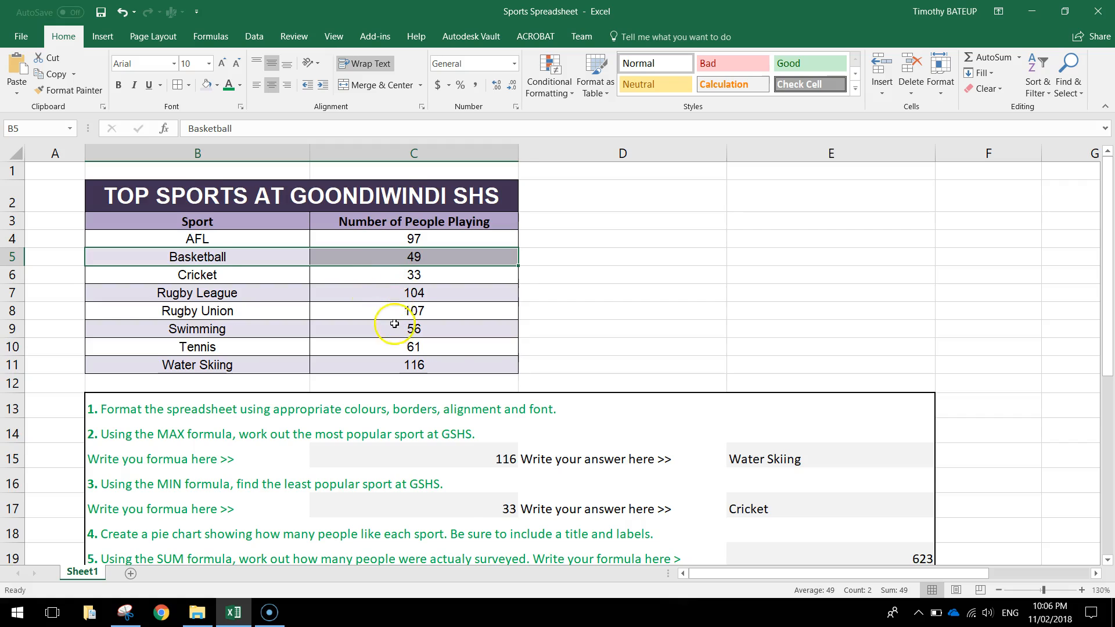
scroll(515, 531, "down", 1)
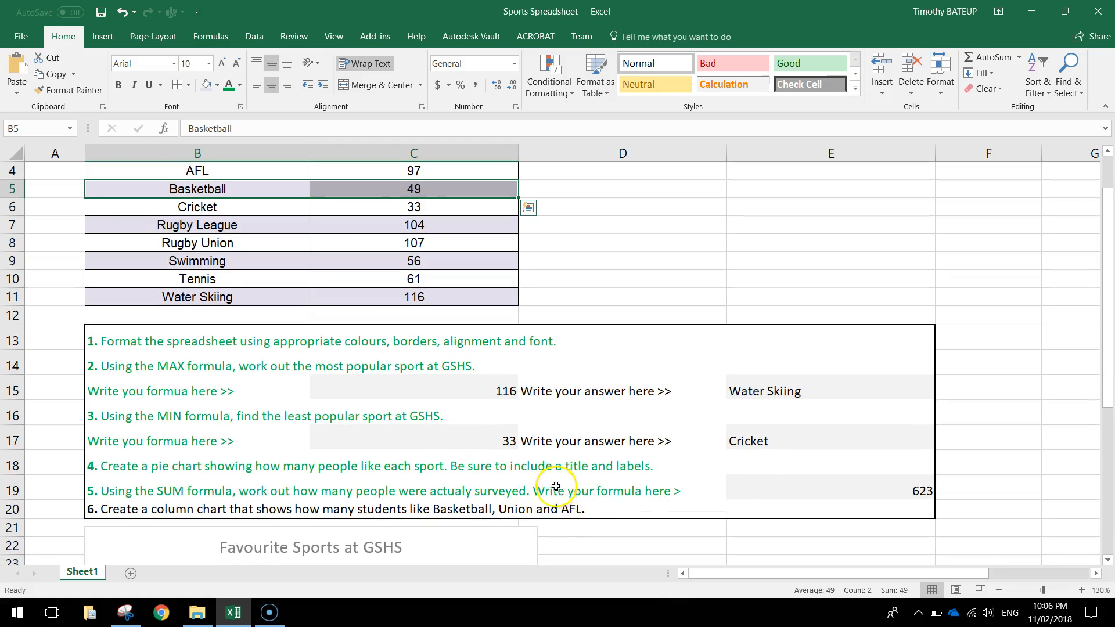
scroll(304, 384, "up", 1)
left_click_drag(226, 318, 335, 311, "ctrl")
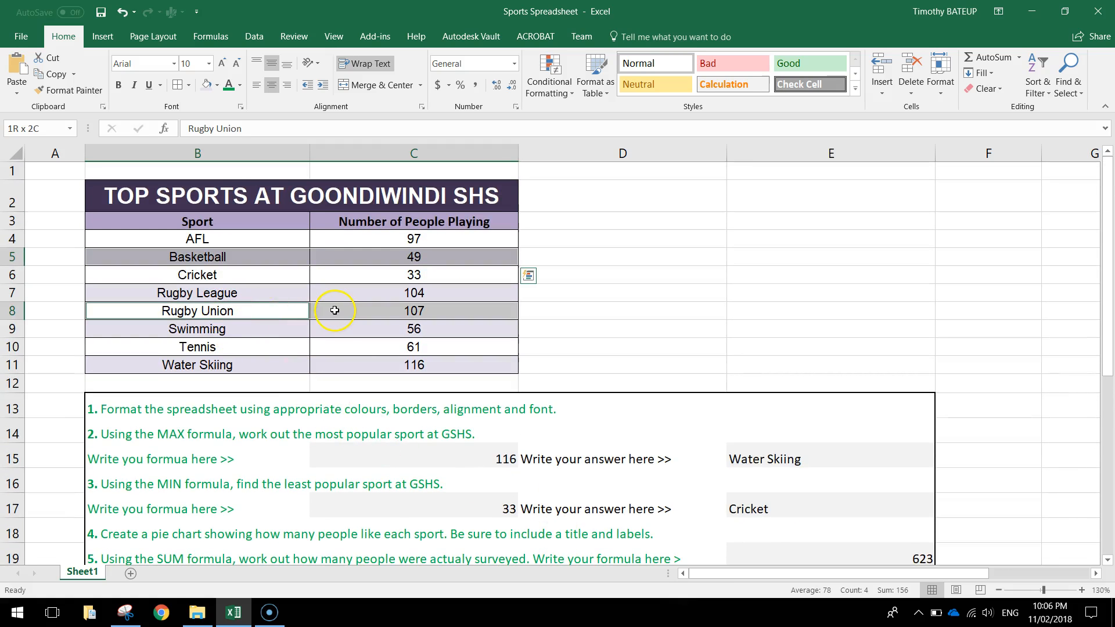
left_click_drag(230, 240, 339, 238, "ctrl")
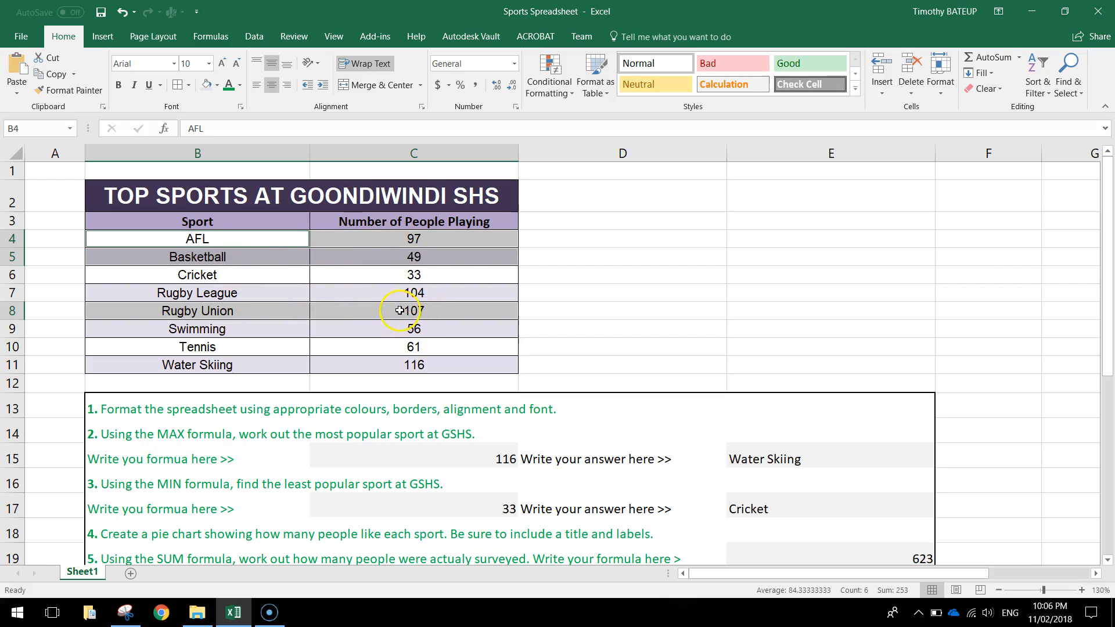
left_click(109, 39)
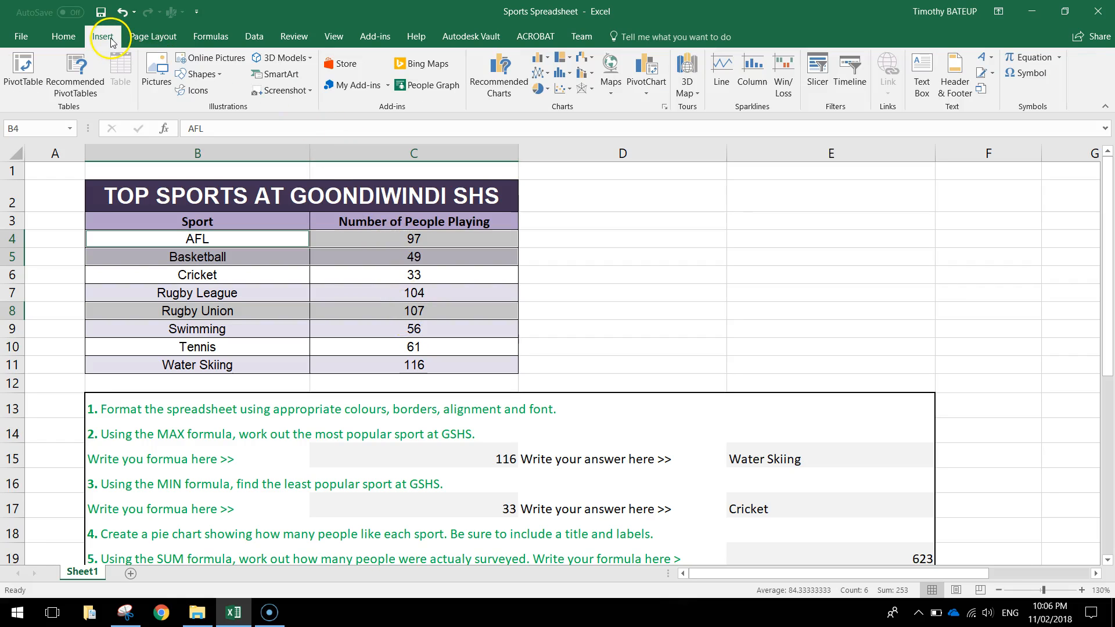
left_click(545, 59)
left_click(554, 107)
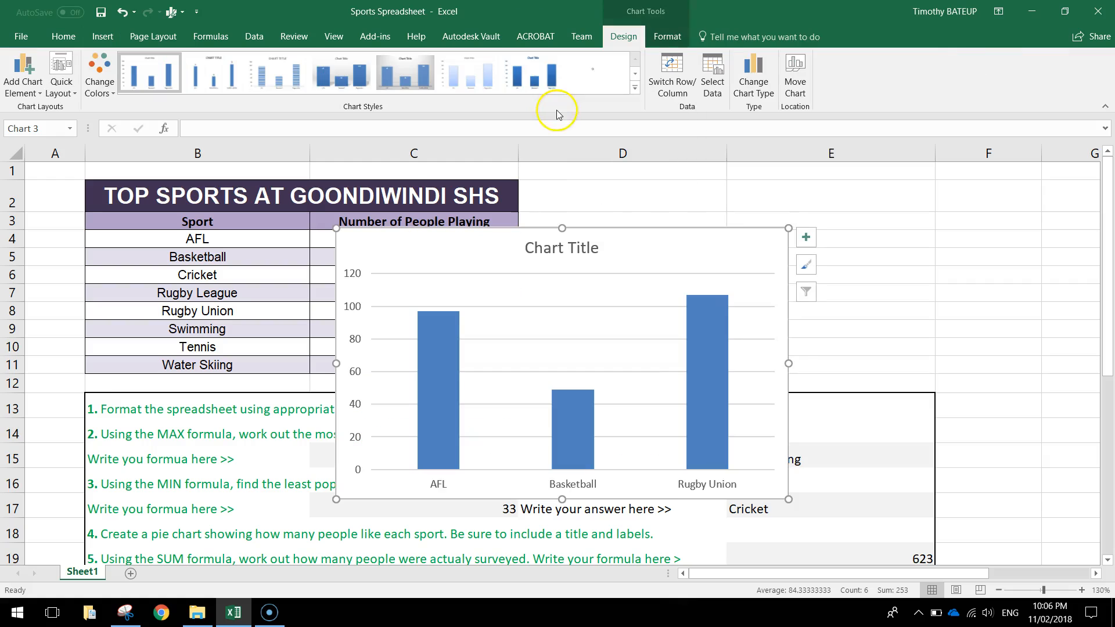
- Move the column chart below the task box, directly beside the pie chart and level with it
scroll(714, 273, "down", 4)
left_click_drag(626, 219, 837, 489)
left_click_drag(398, 248, 610, 568)
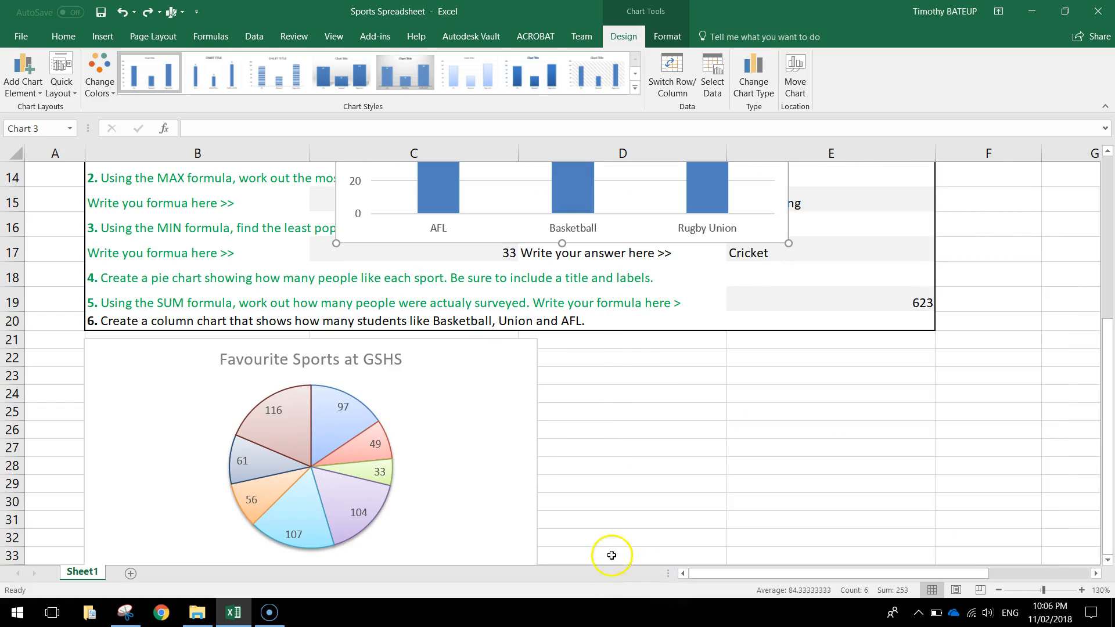
left_click_drag(508, 237, 715, 525)
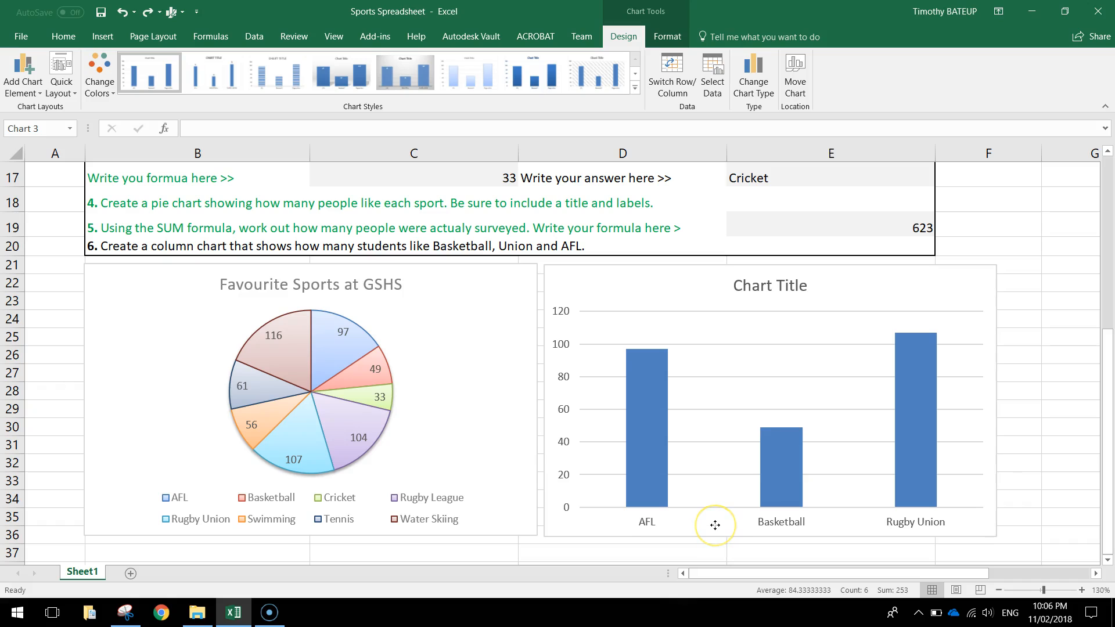
- Title the column chart "How Many Likes" and apply the chart style with a dark gradient background and bevelled blue columns
left_click(722, 368)
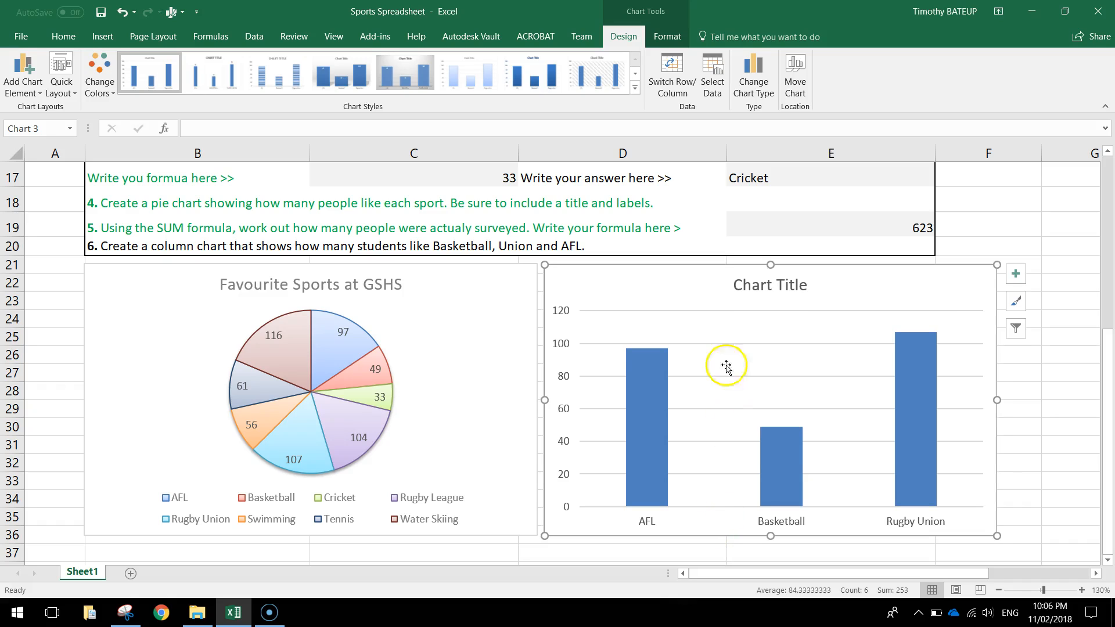
double_click(748, 284)
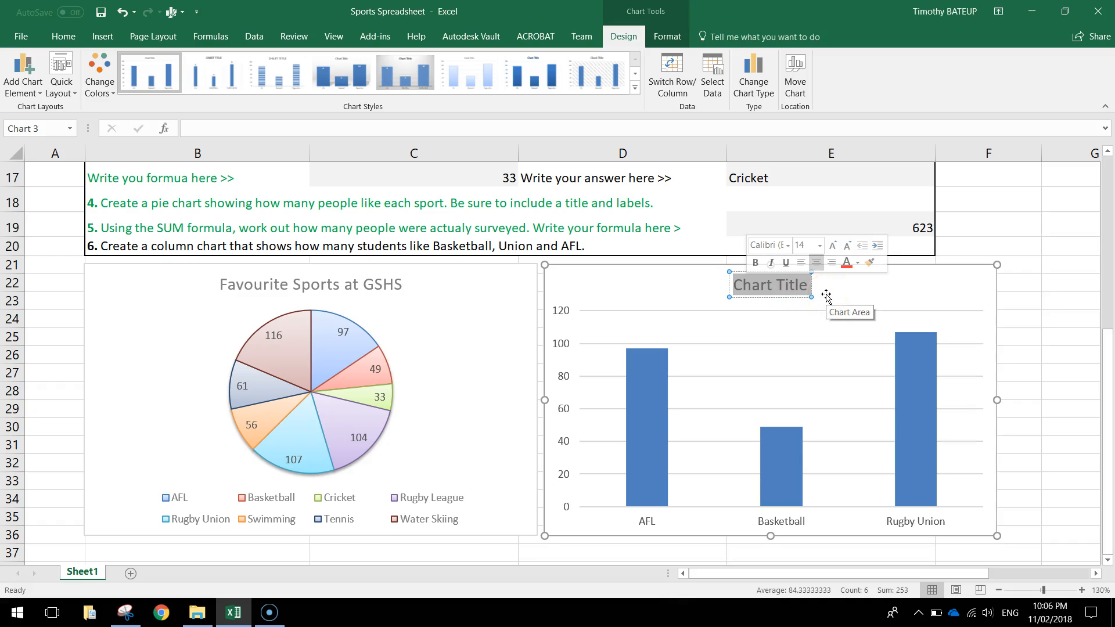
type("How Many Likes")
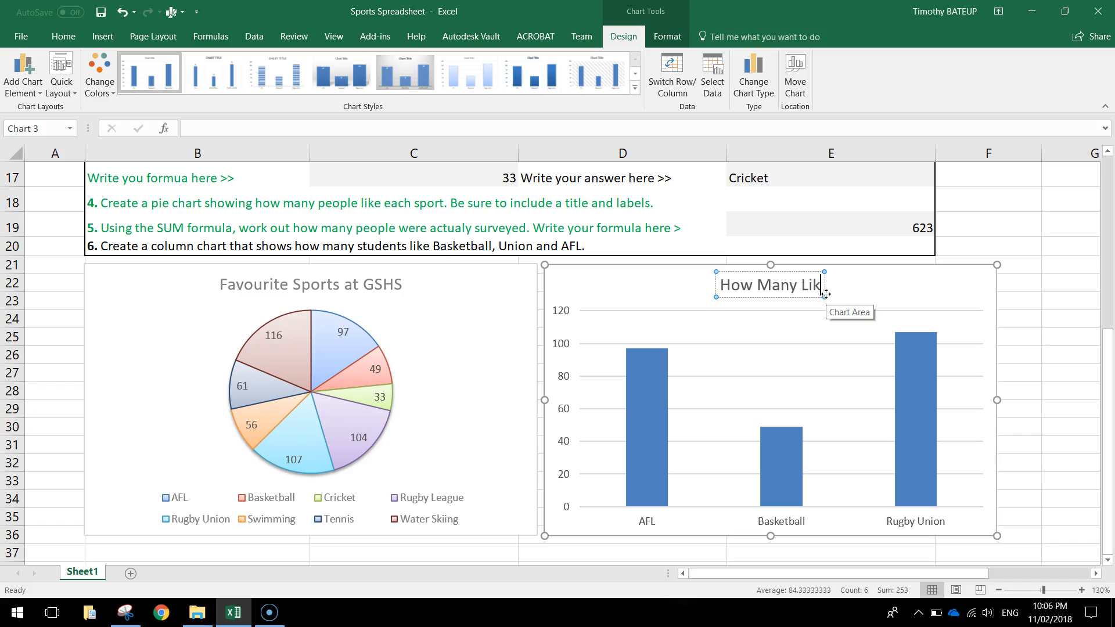
left_click(637, 287)
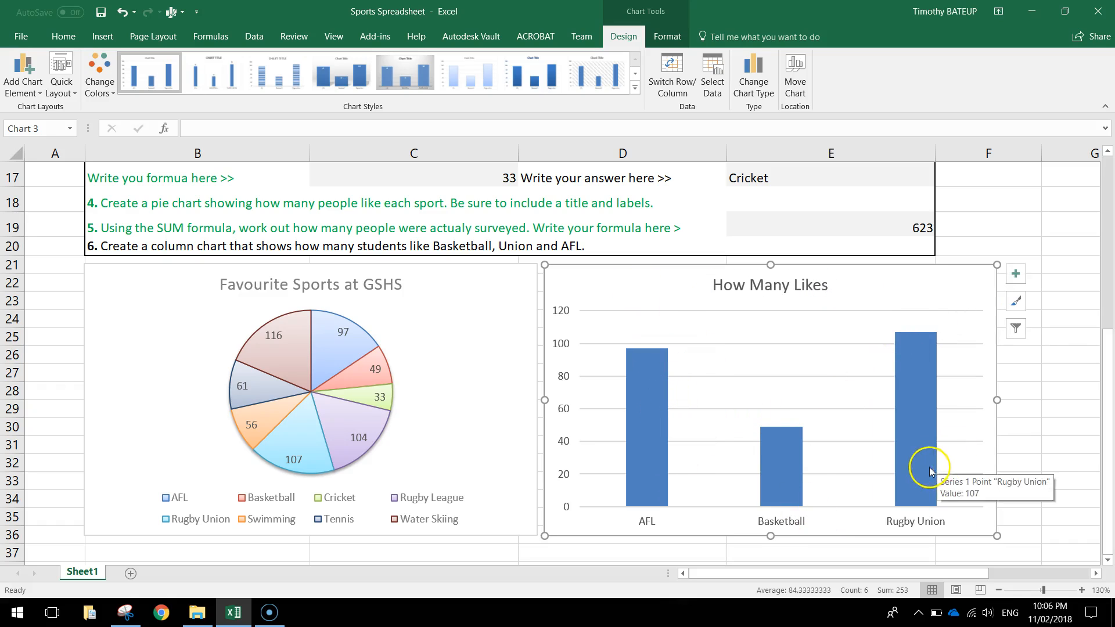
left_click(635, 88)
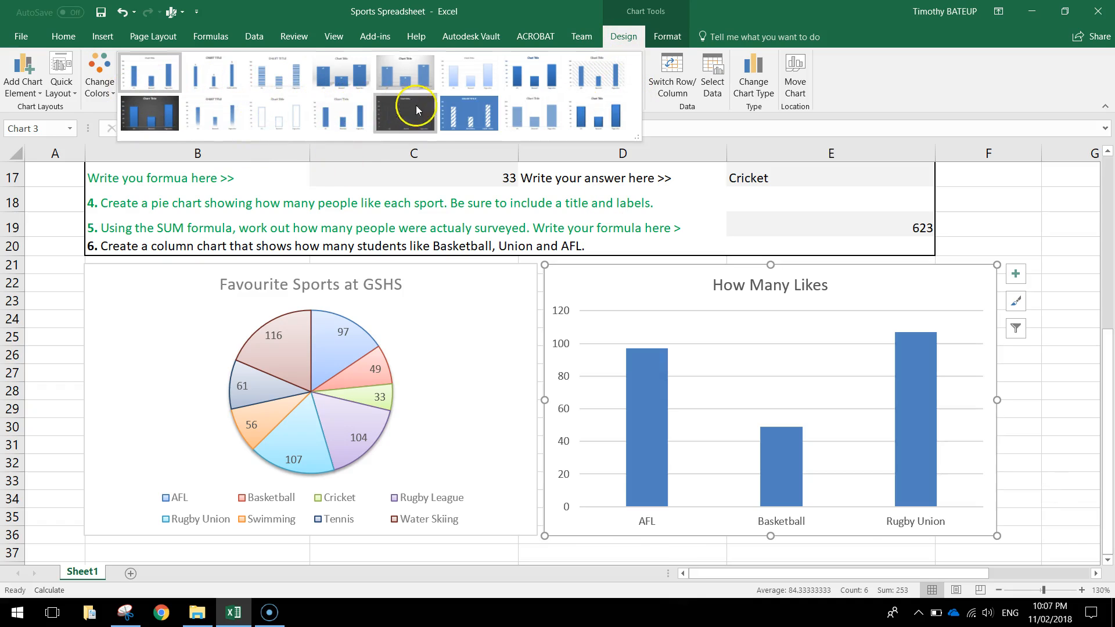
left_click(156, 112)
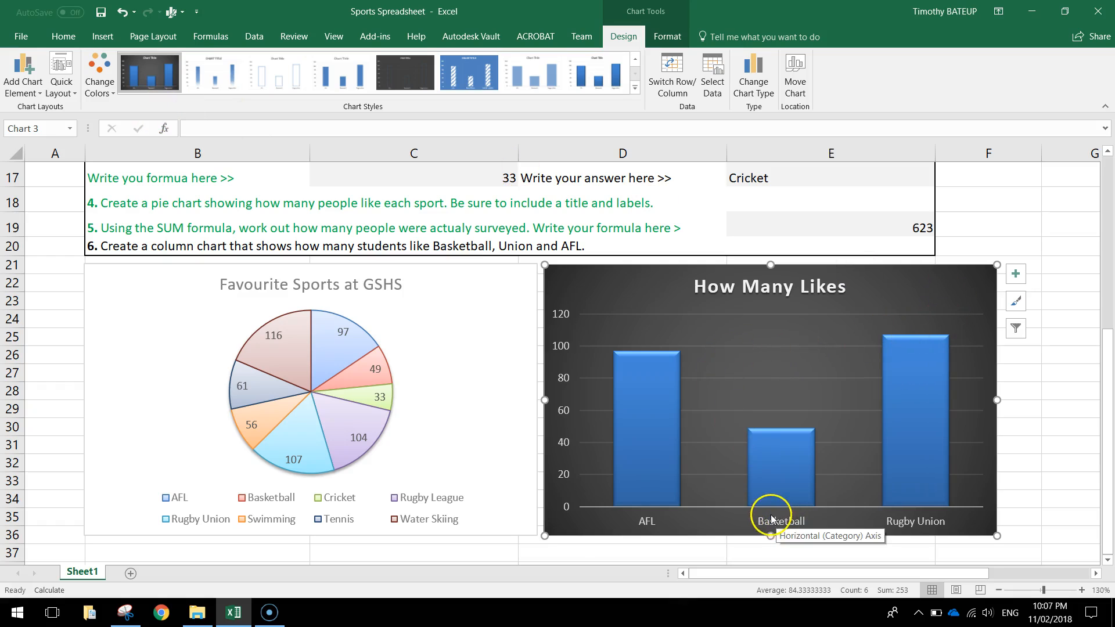
- Add a primary horizontal axis title to the column chart reading "SPORT"
left_click(13, 78)
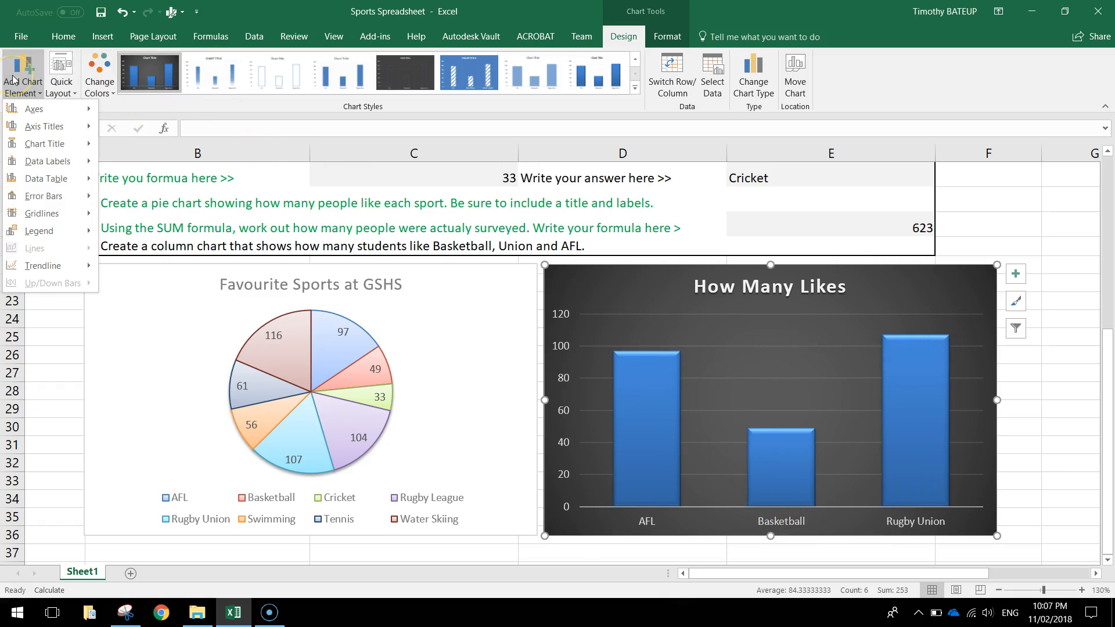
left_click(29, 127)
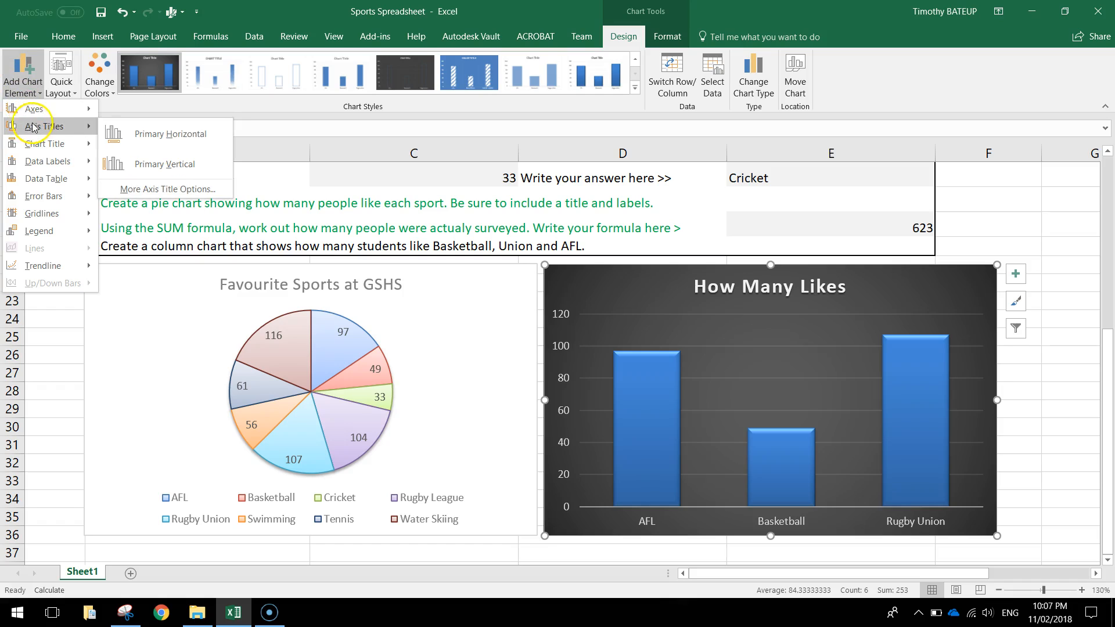
left_click(197, 134)
triple_click(801, 516)
type("Sp")
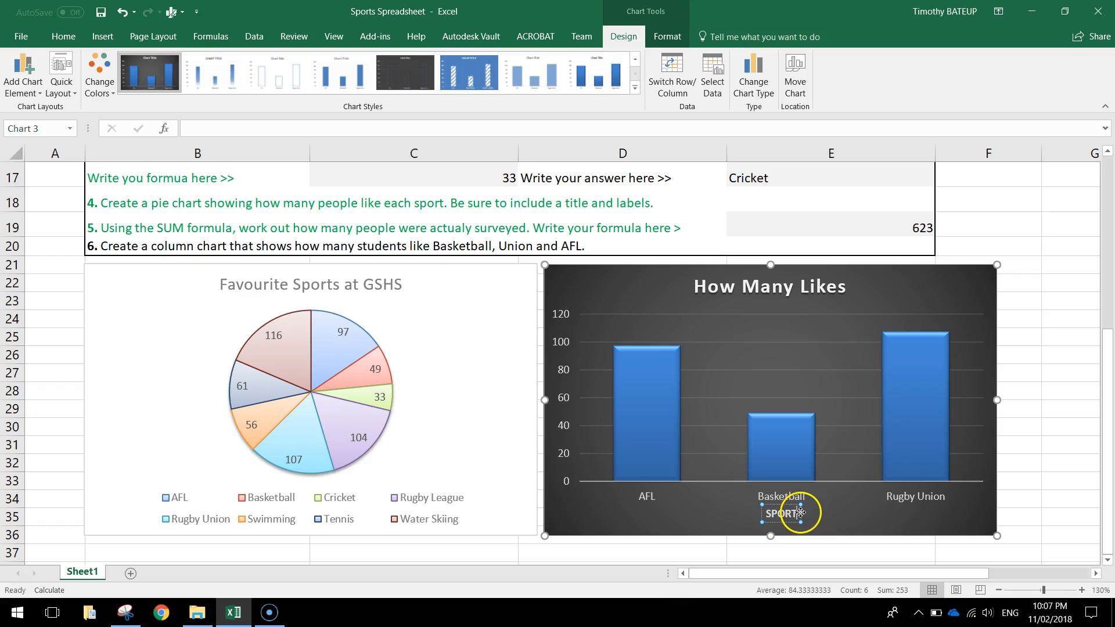
- Add a primary vertical axis title to the column chart reading "NUMBER OF LIKES"
left_click(23, 76)
mouse_move(62, 134)
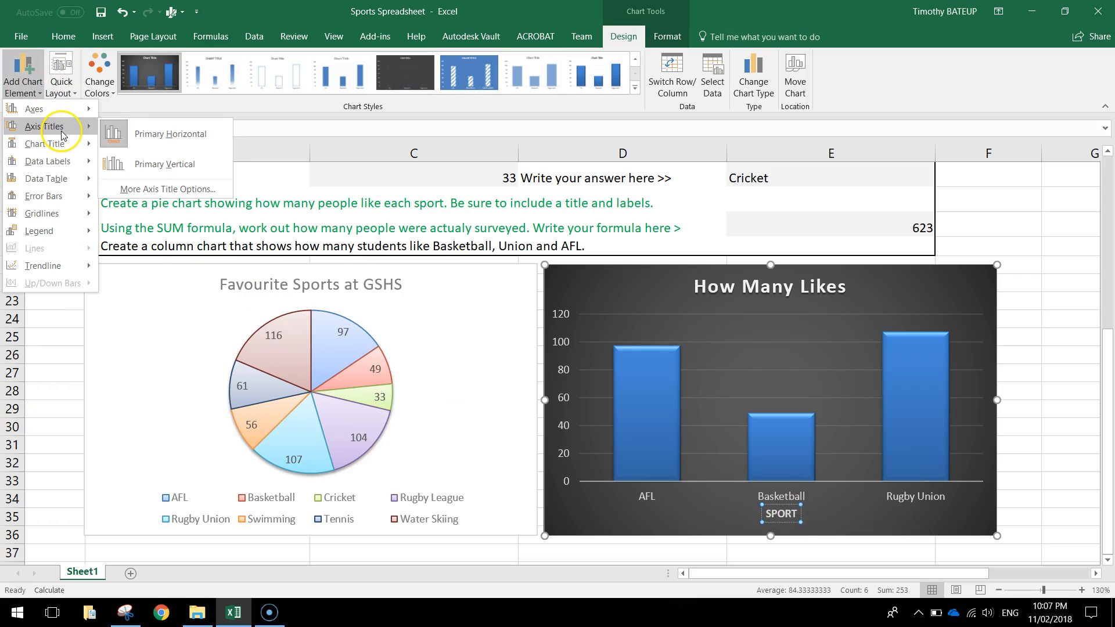
left_click(164, 164)
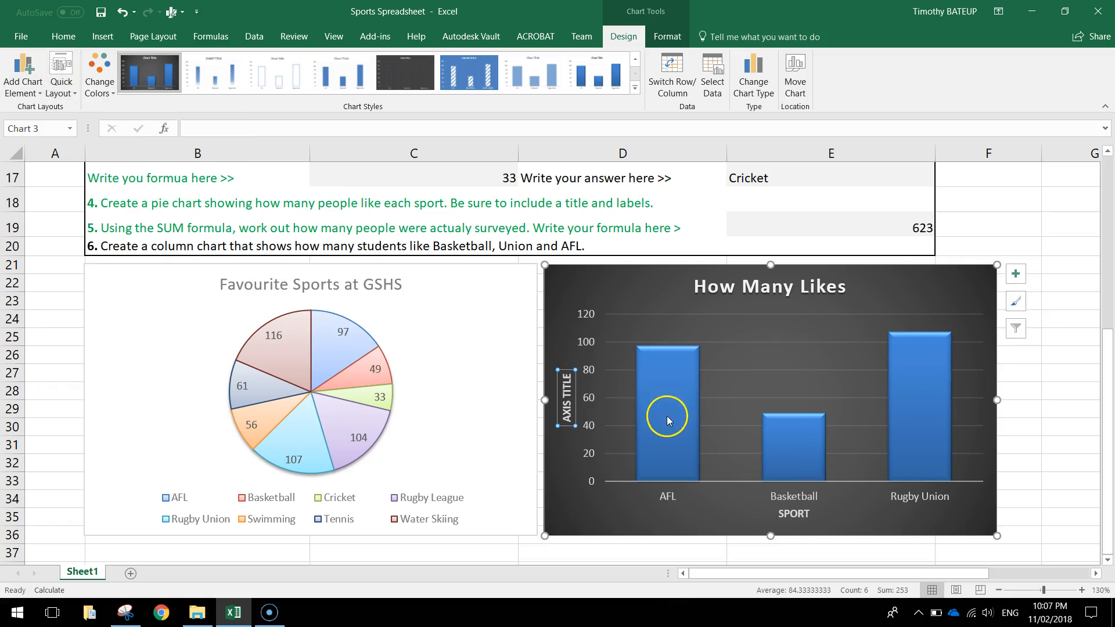
double_click(568, 399)
type("ER OF VOTES")
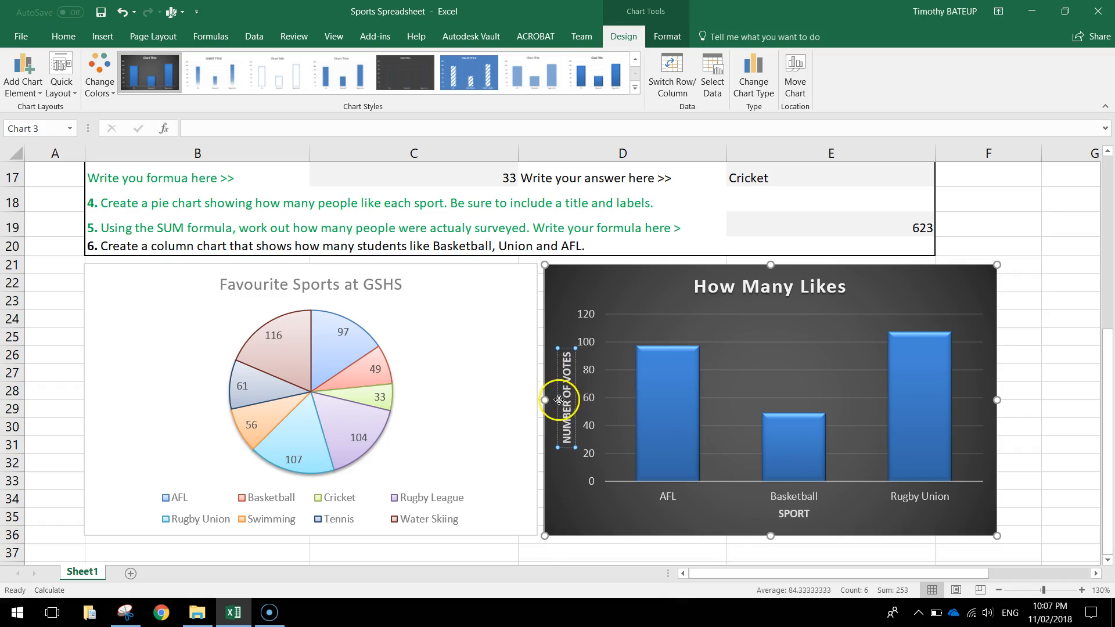
double_click(567, 365)
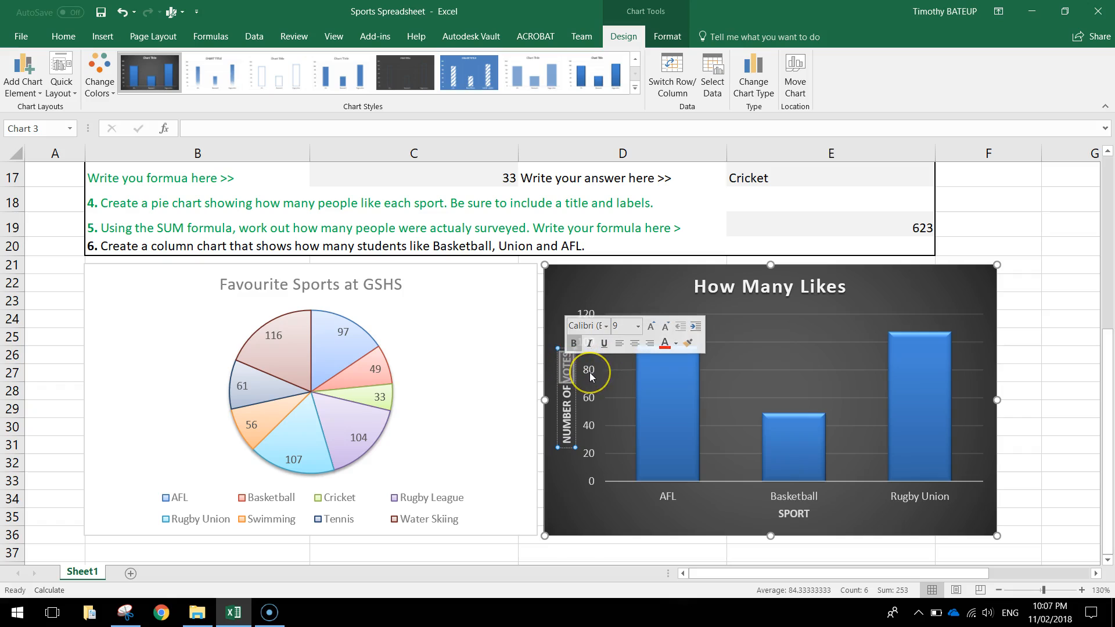
type("LIKES")
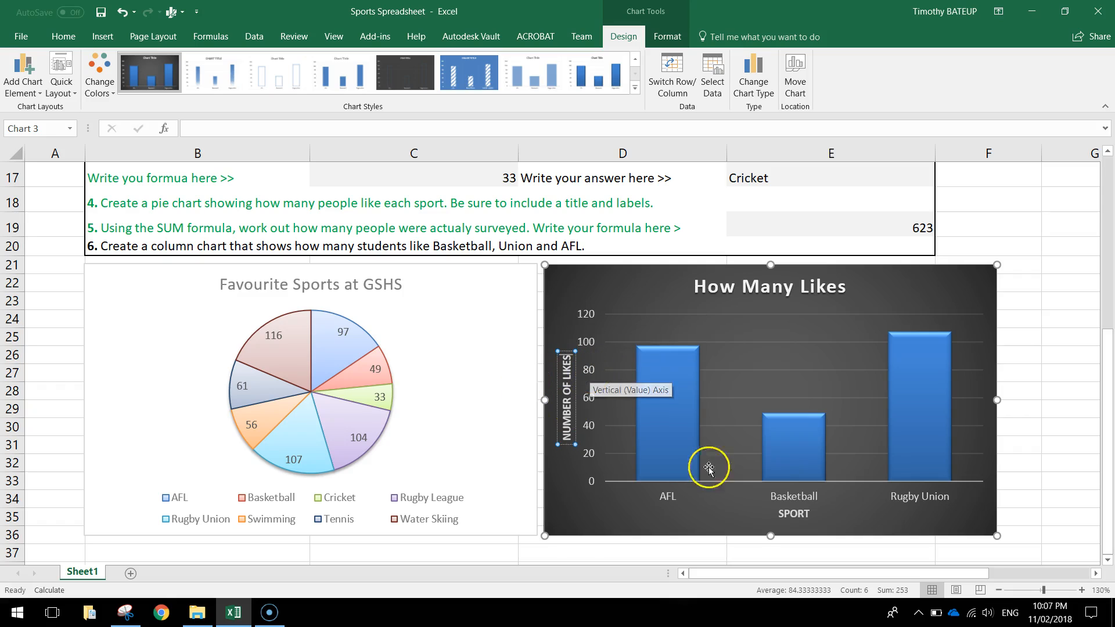
left_click(1023, 337)
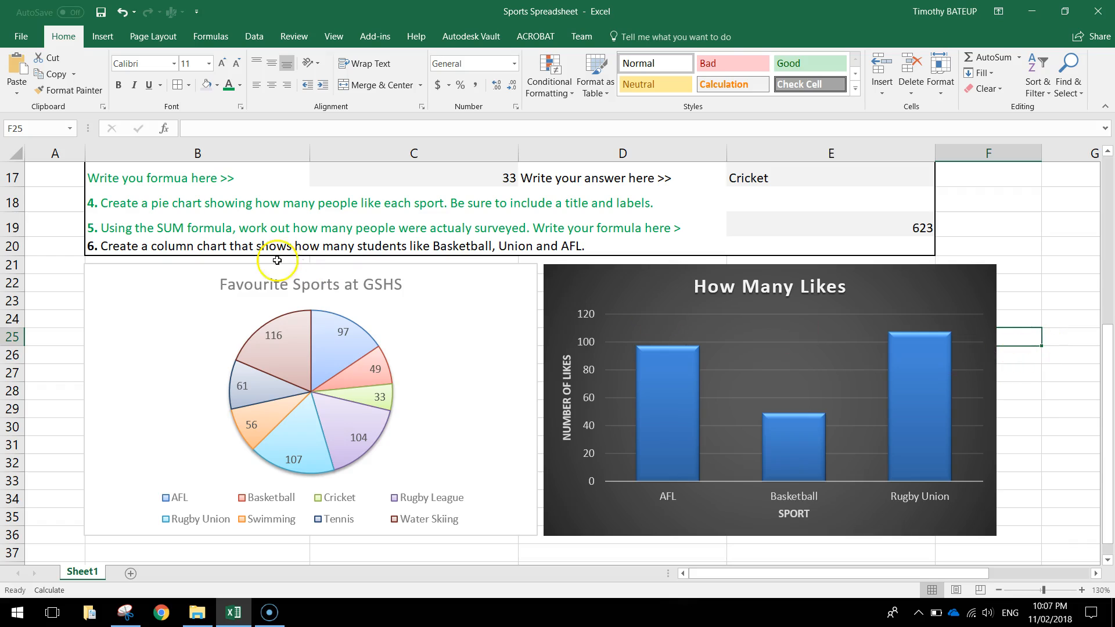
- Mark task 6 about the column chart as done by changing its text in B20 to the green font colour
left_click(104, 245)
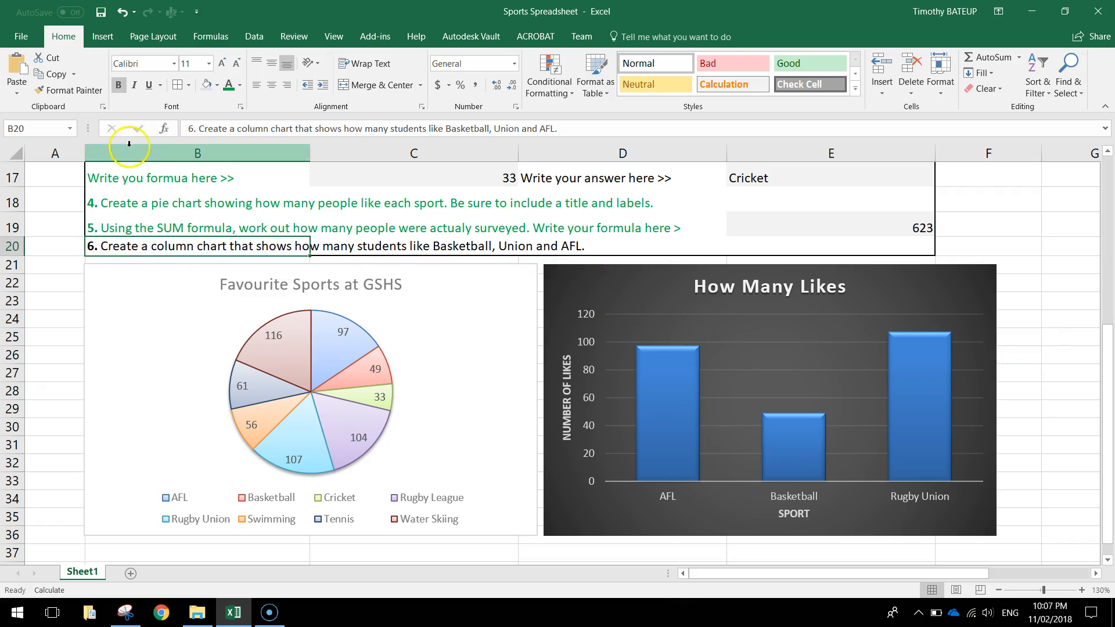
left_click(229, 85)
- Add data labels to the column chart and position them at Inside End
left_click(590, 285)
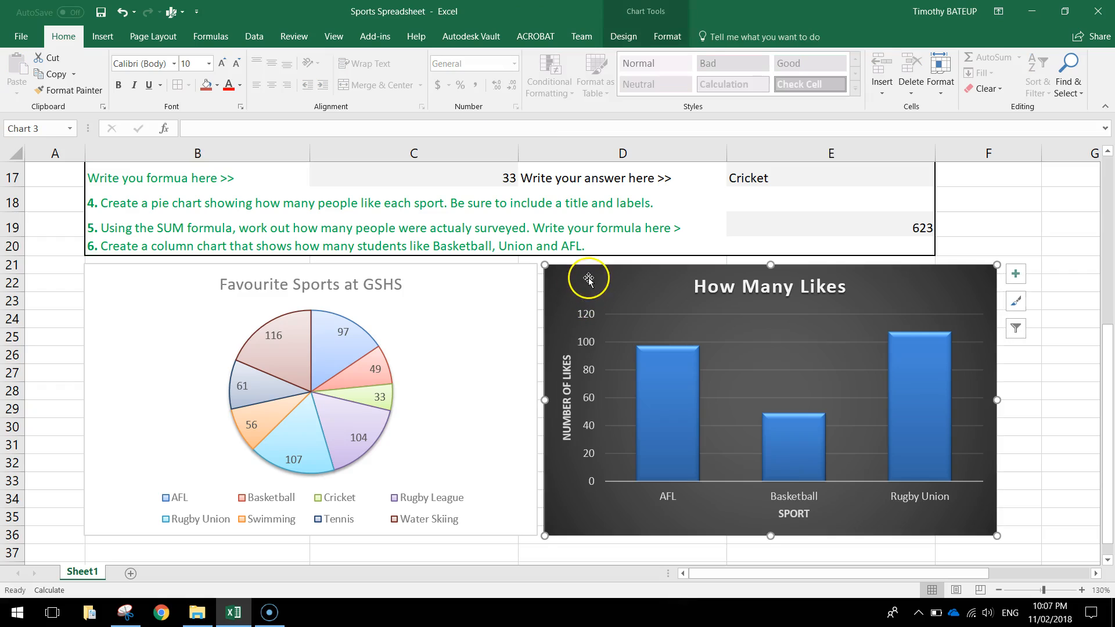
left_click(1015, 277)
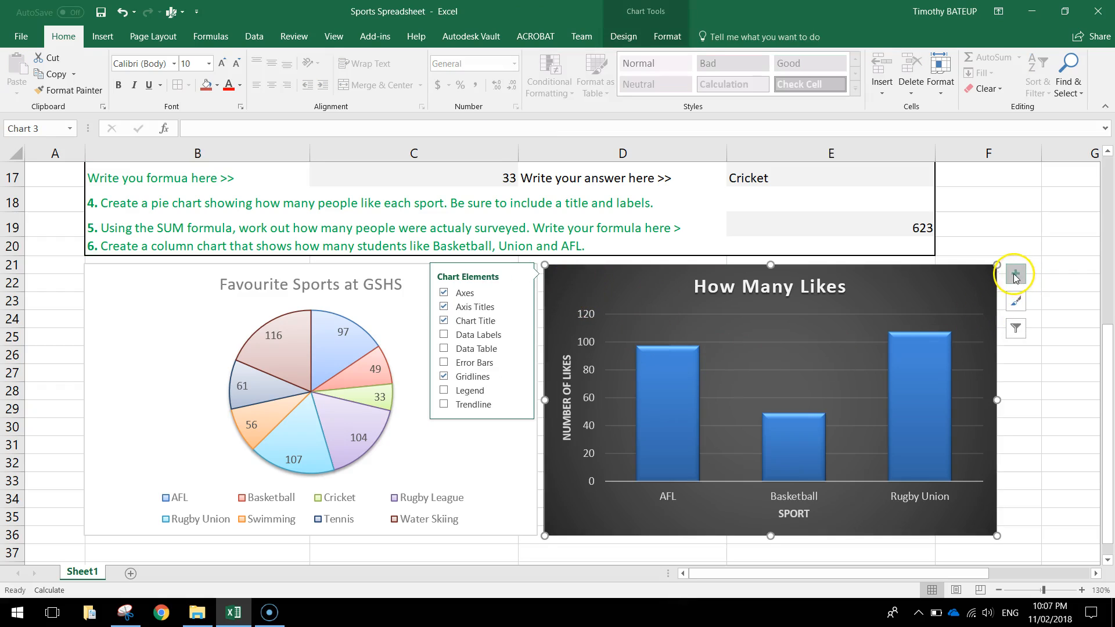
left_click(477, 337)
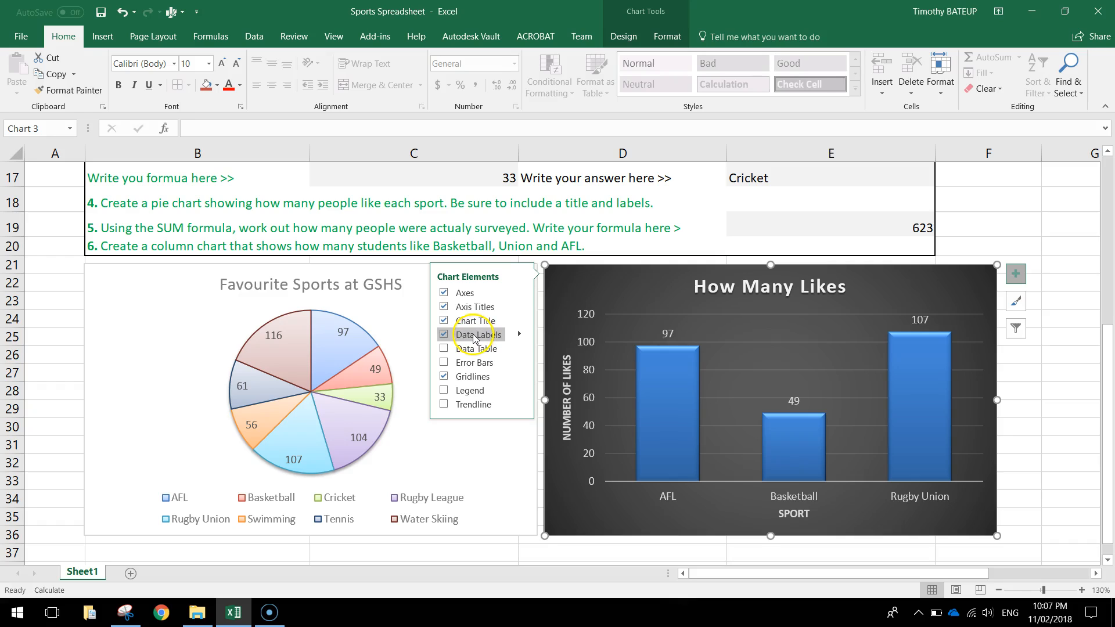
left_click(519, 334)
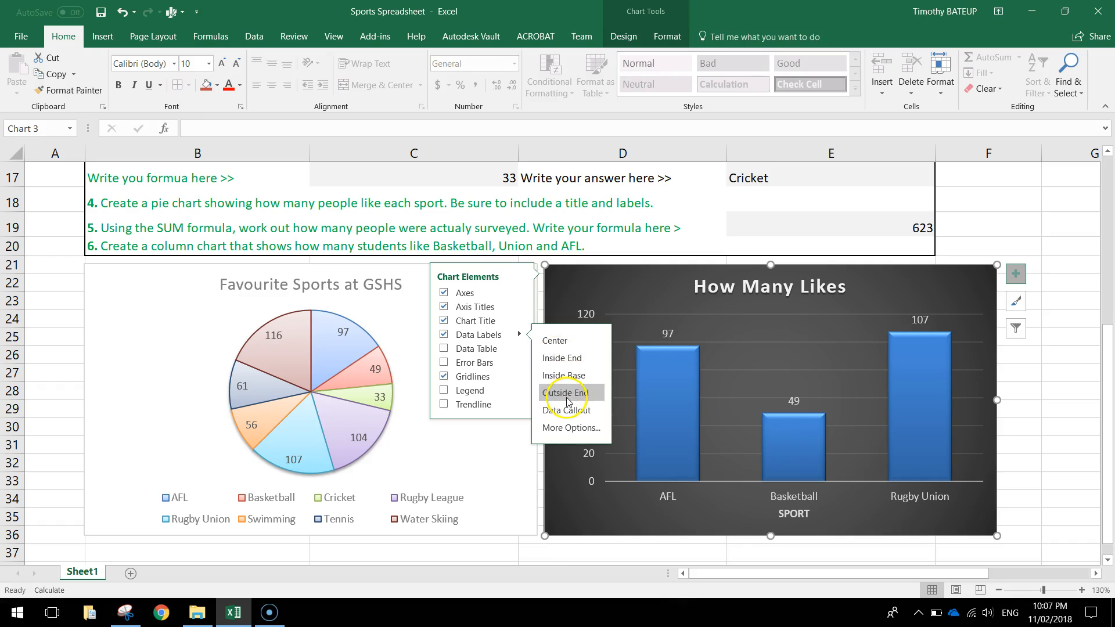
left_click(570, 428)
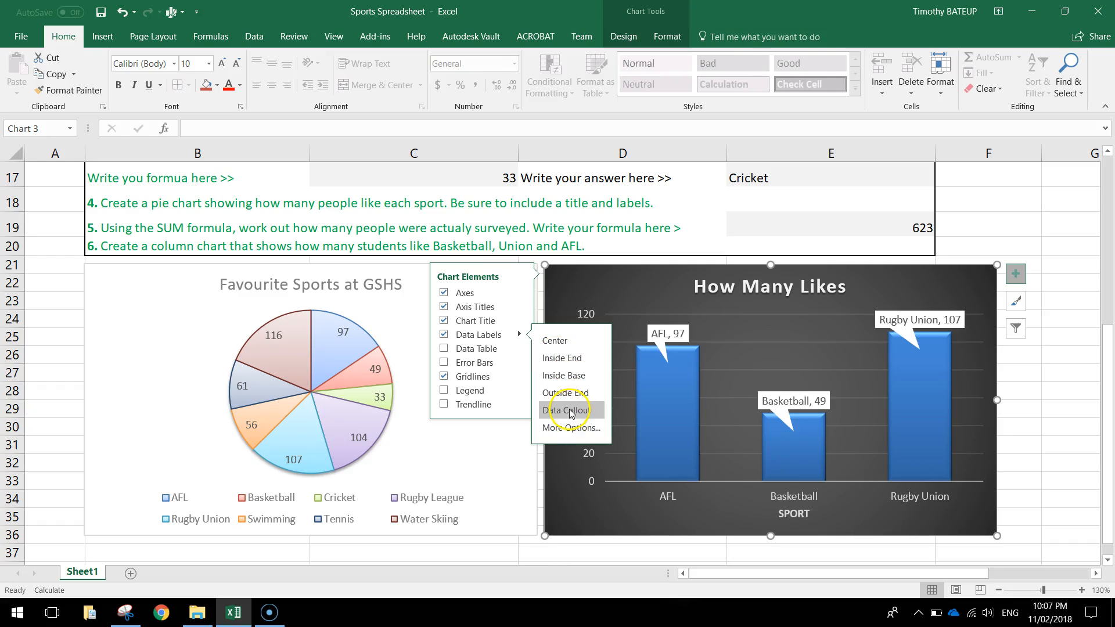
left_click(568, 361)
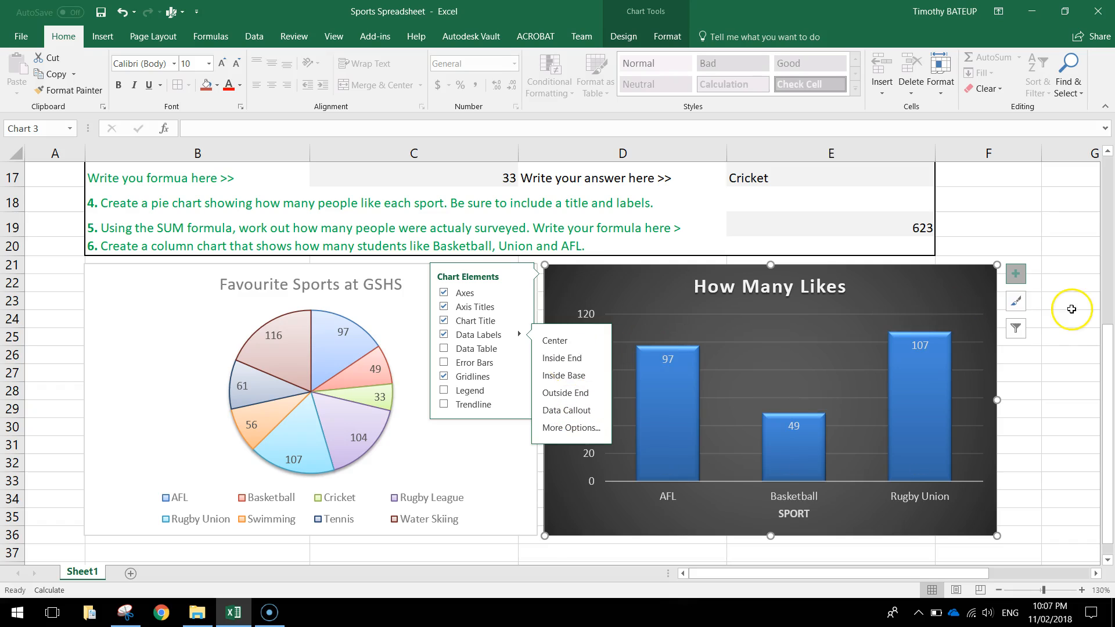
left_click(1020, 356)
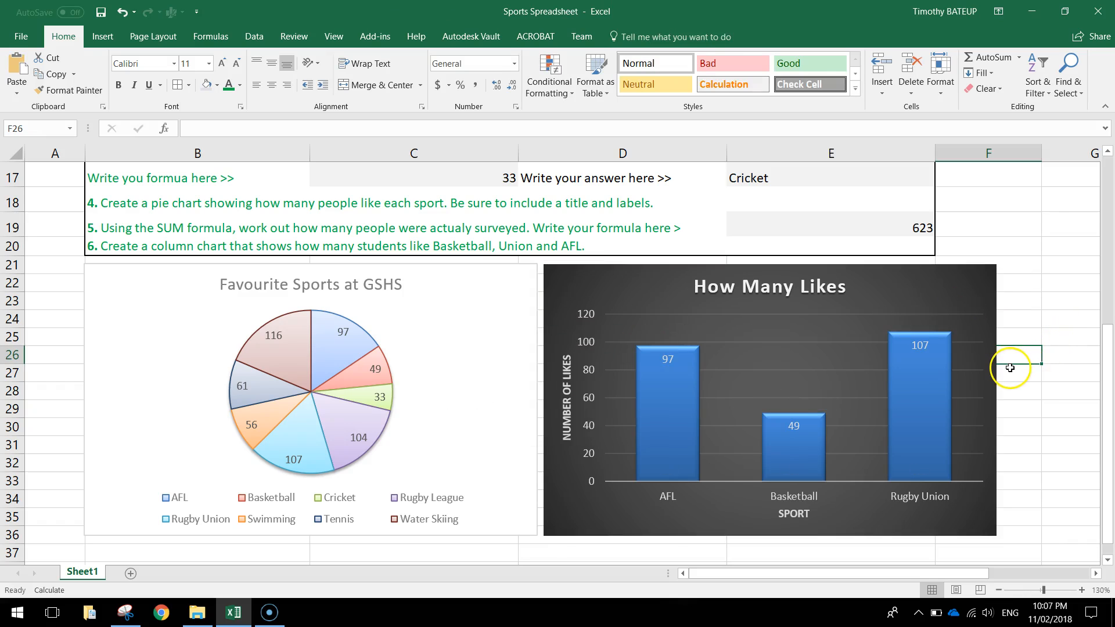
scroll(1027, 392, "up", 5)
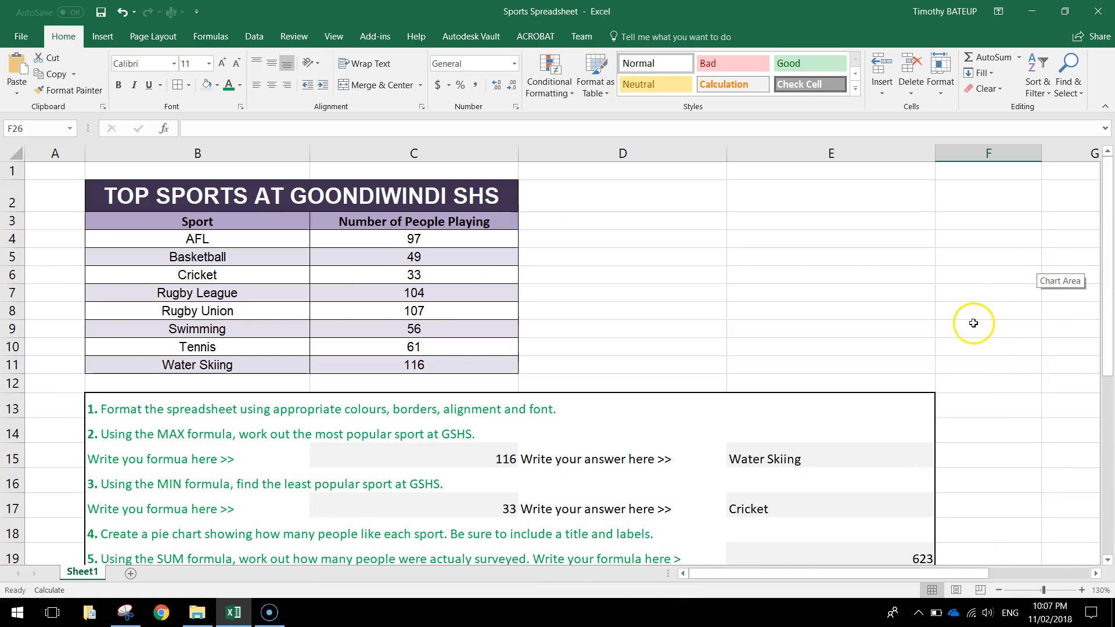
scroll(971, 323, "down", 4)
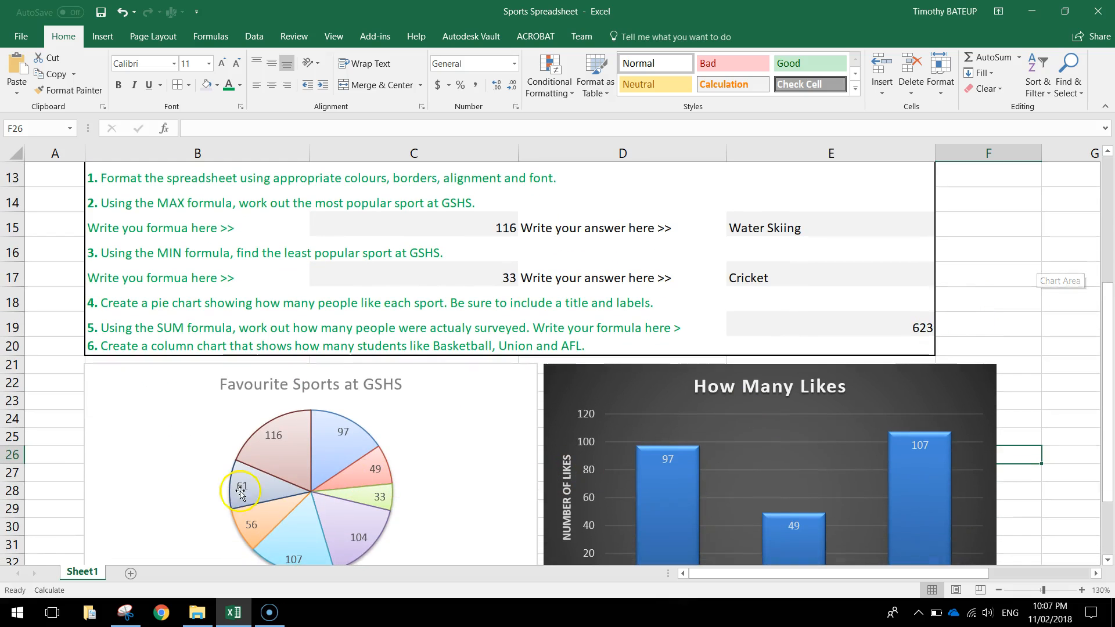